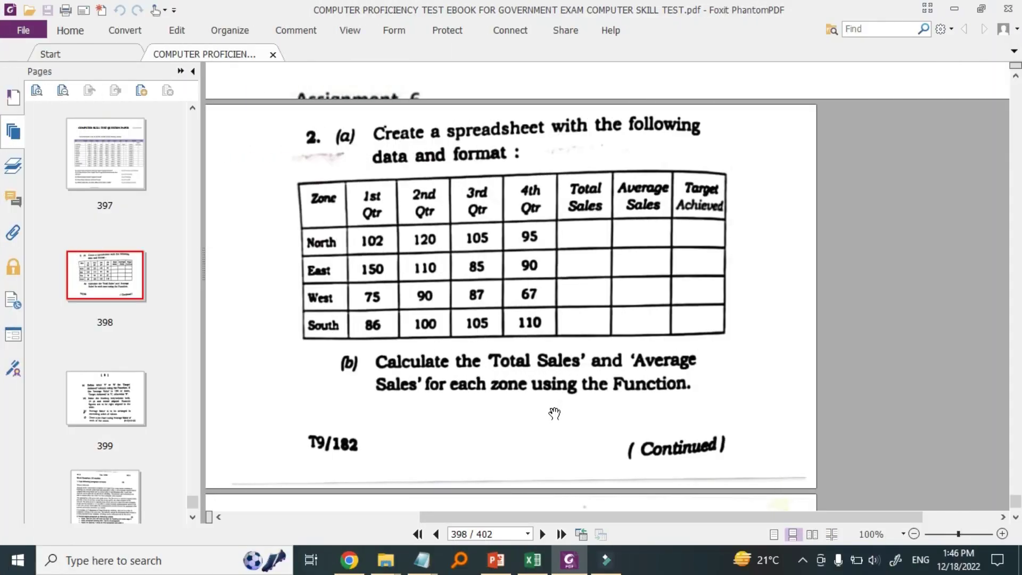
- Scroll through the assignment PDF to read the zone sales tasks
scroll(554, 413, down, 3)
scroll(554, 413, down, 3)
scroll(554, 413, up, 3)
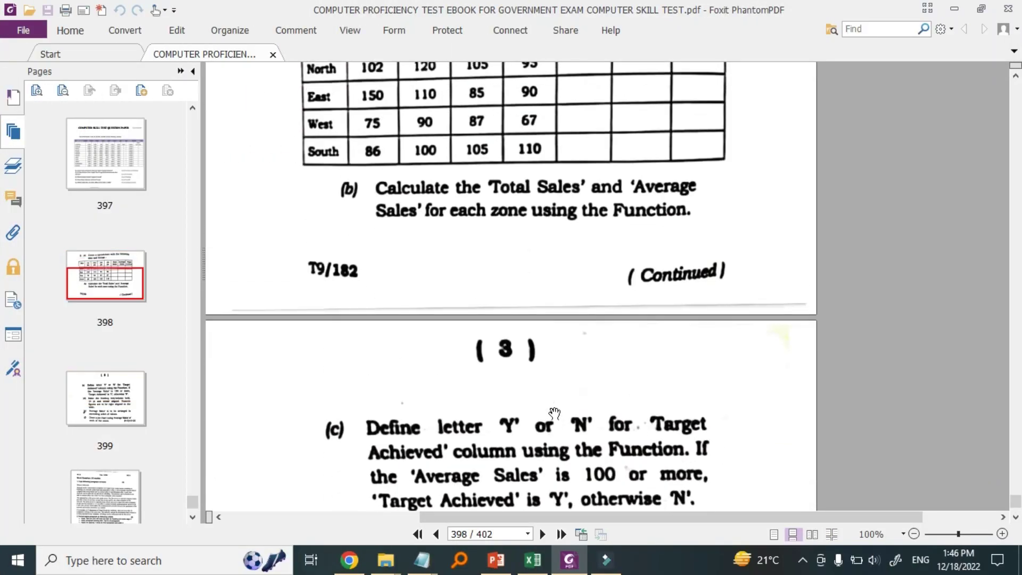
scroll(554, 413, up, 2)
scroll(554, 413, up, 2)
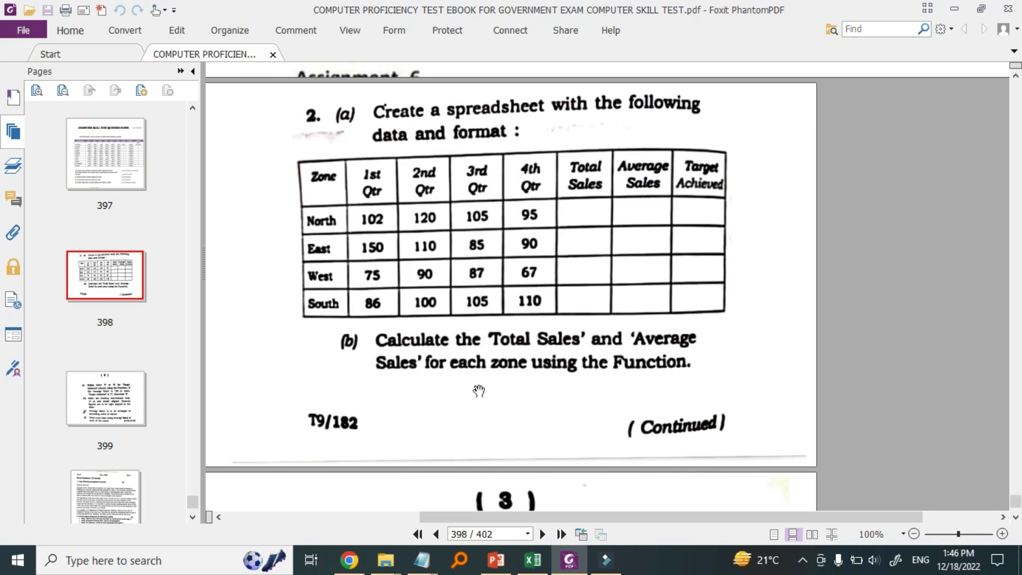
scroll(503, 407, down, 3)
scroll(502, 407, down, 2)
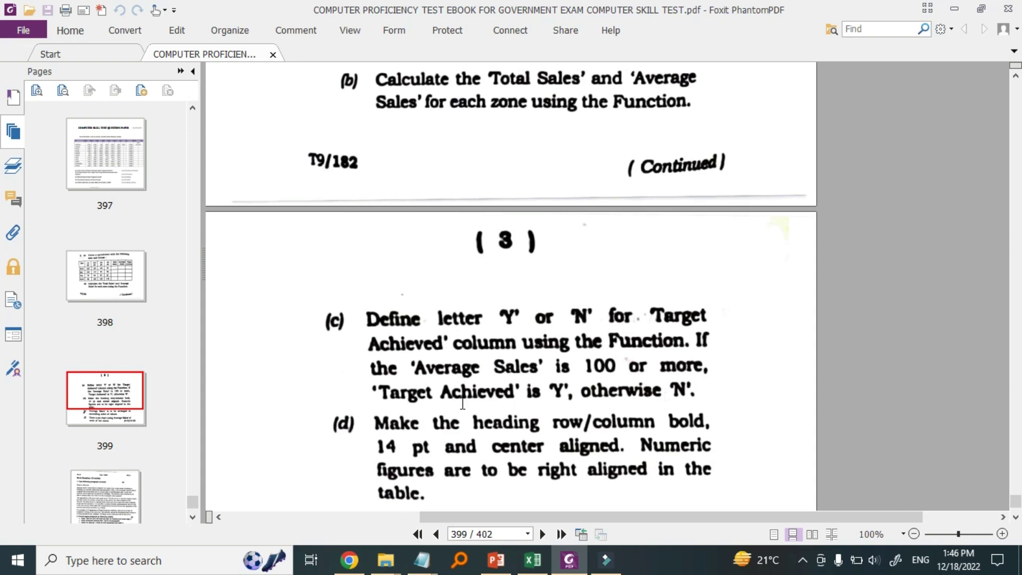
scroll(612, 415, down, 3)
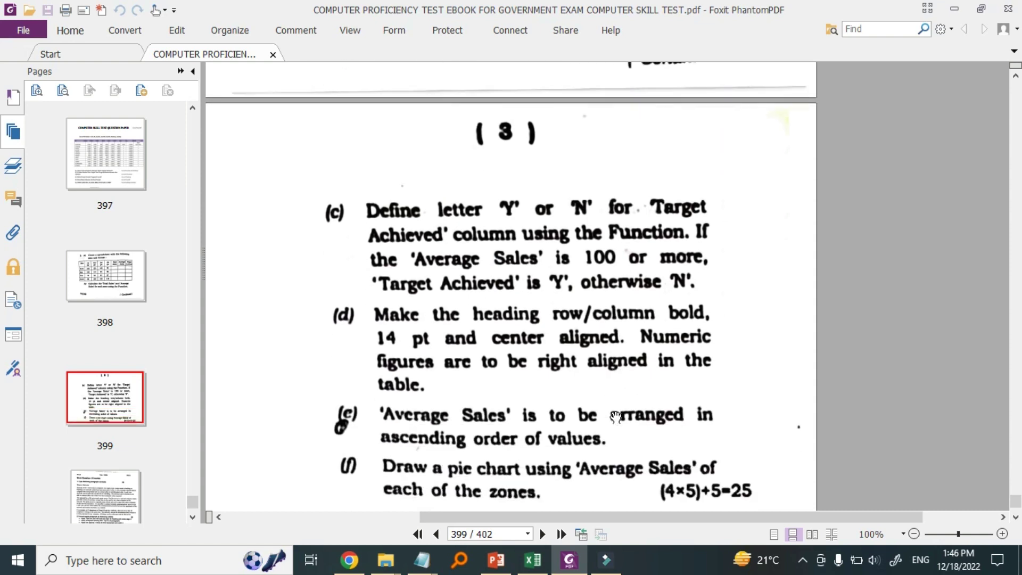
scroll(616, 417, down, 1)
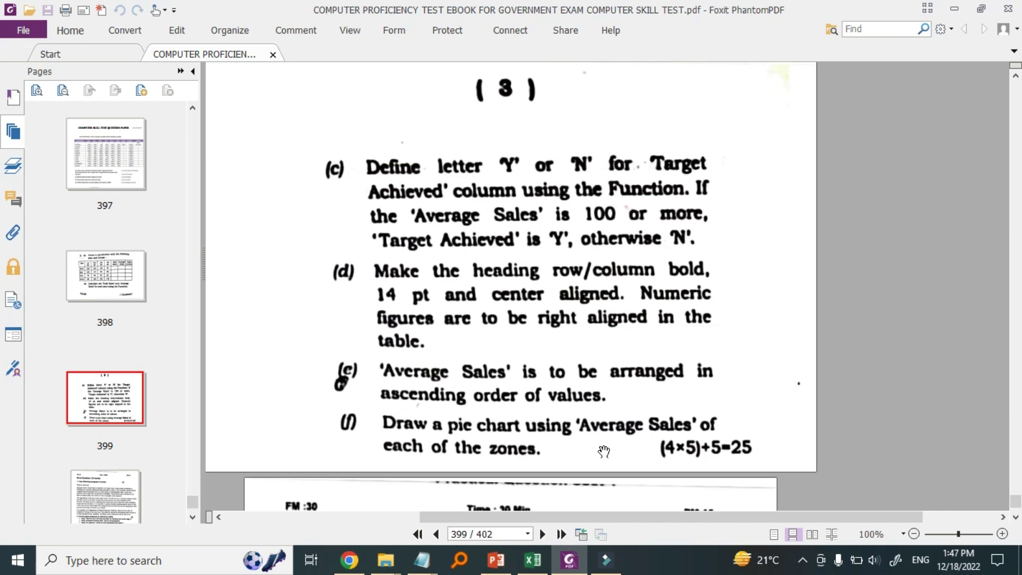
scroll(603, 451, up, 10)
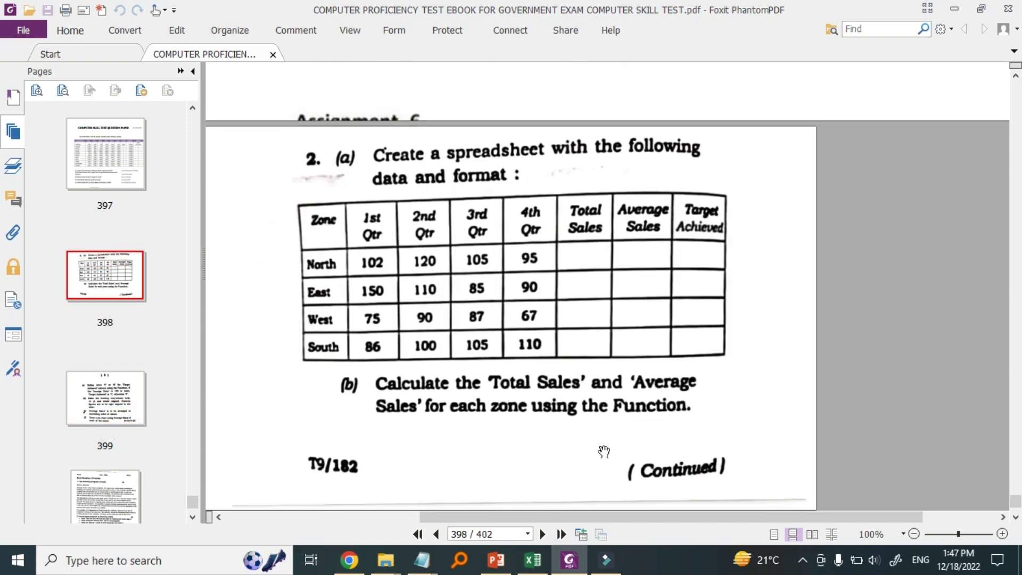
- Switch to zone.xlsx and select the whole zone sales table A2:H6
click(532, 559)
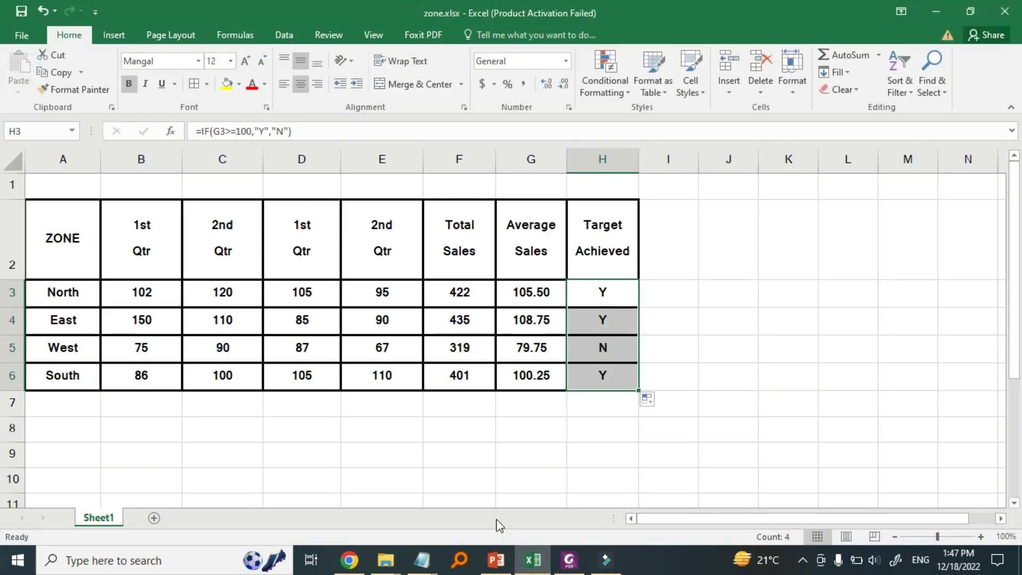
mouse_move(568, 560)
click(569, 568)
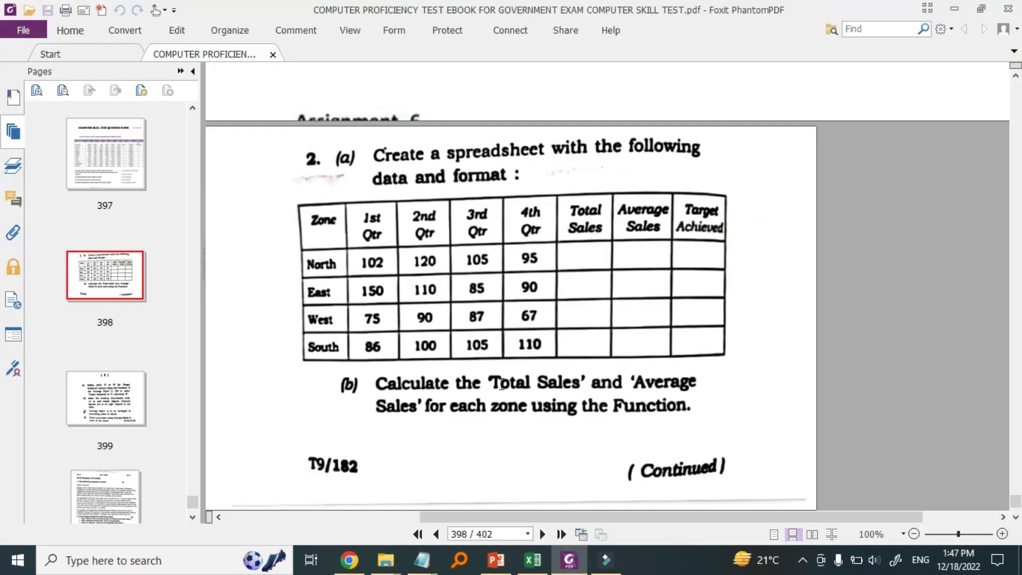
click(534, 559)
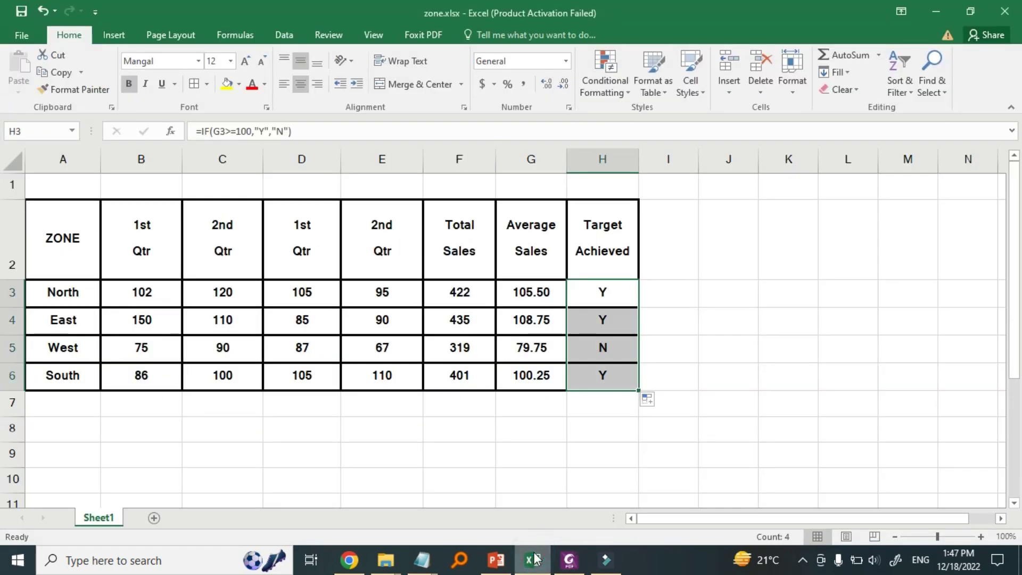
mouse_move(68, 244)
mouse_down()
mouse_move(555, 342)
mouse_move(601, 376)
mouse_up()
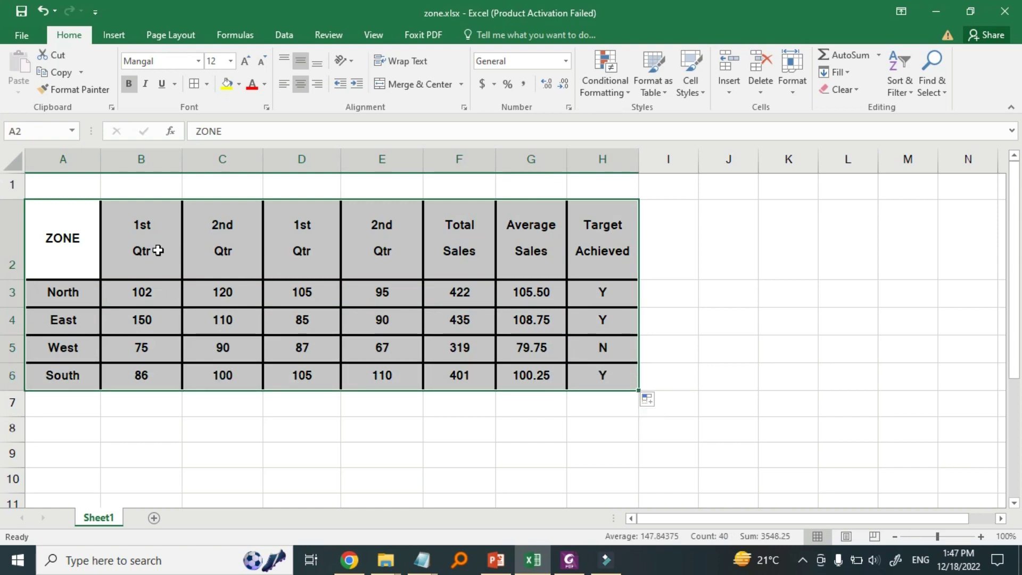
- Re-split the B2 '1st Qtr' header onto two lines
click(156, 251)
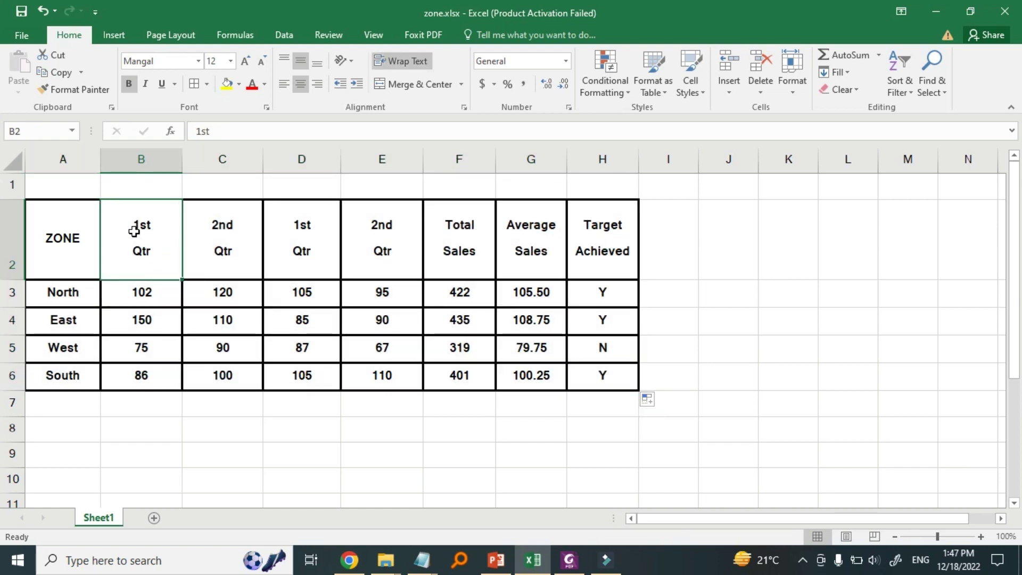
double_click(133, 250)
double_click(133, 250)
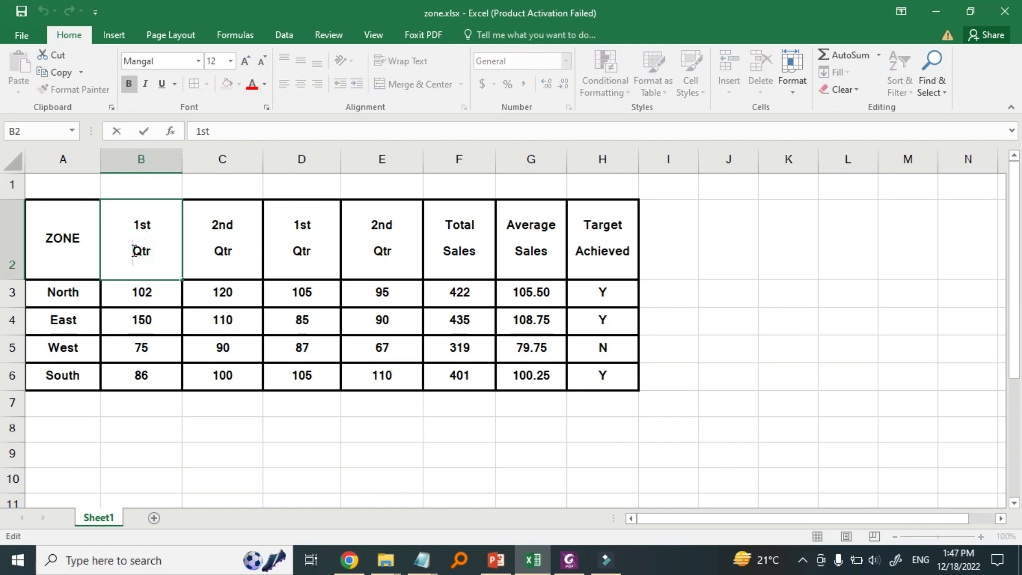
key(BackSpace)
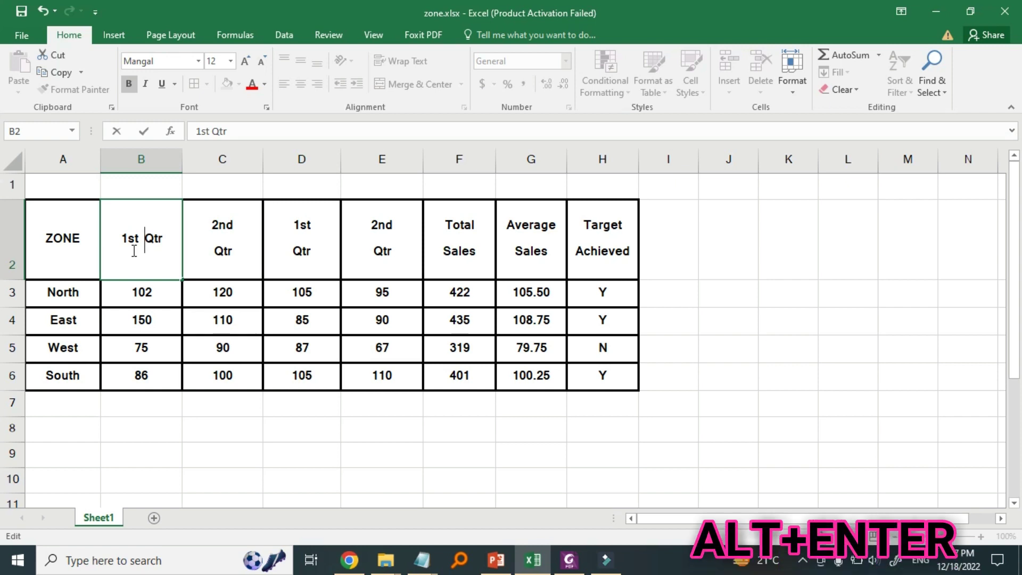
key(alt+Return)
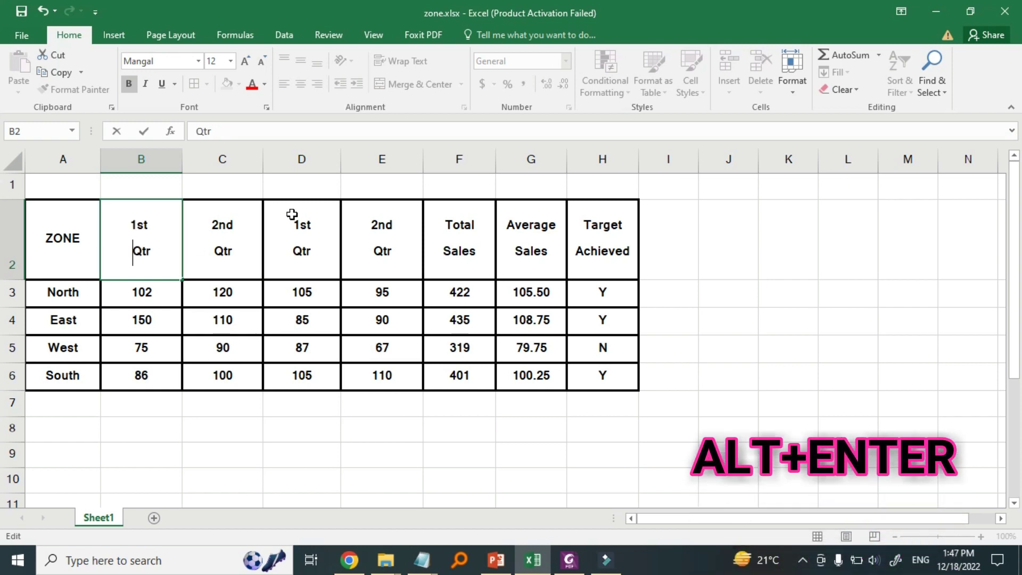
- Clear the D2 and E2 headers and re-enter D2 as a two-line '3rd Qtr'
drag(291, 214, 366, 239)
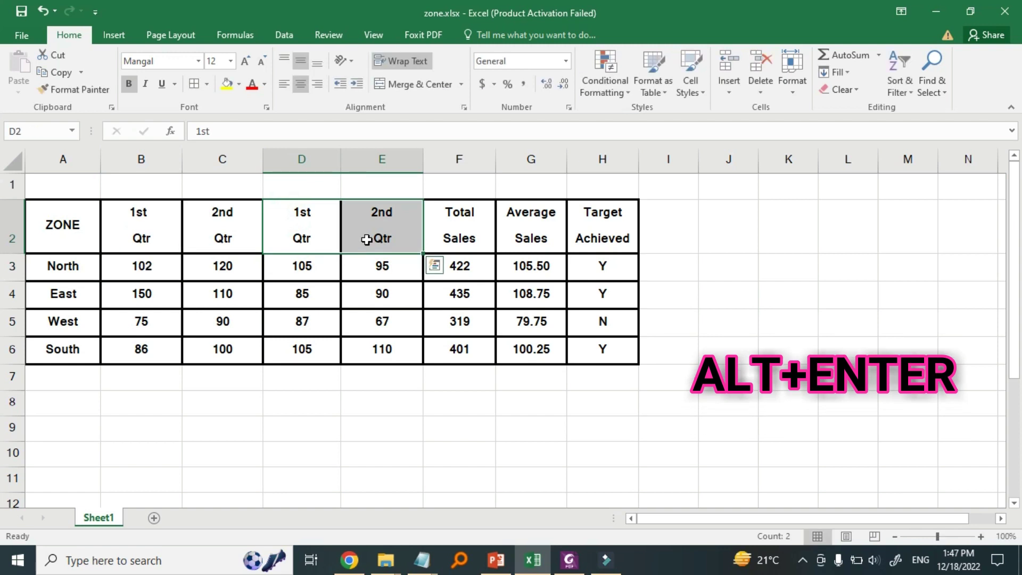
key(Delete)
double_click(298, 233)
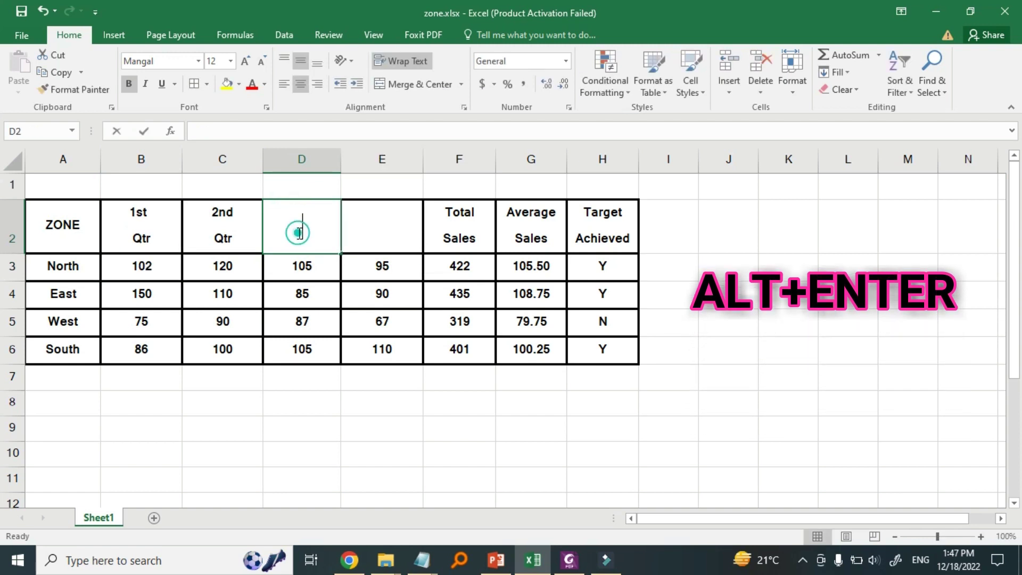
text(3rd)
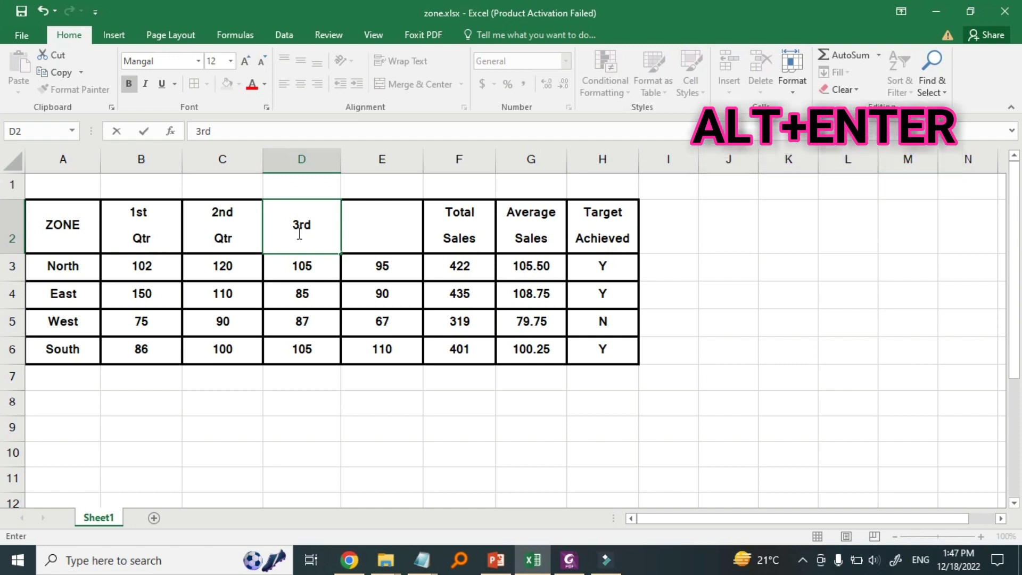
key(alt+Return)
text(Qtr)
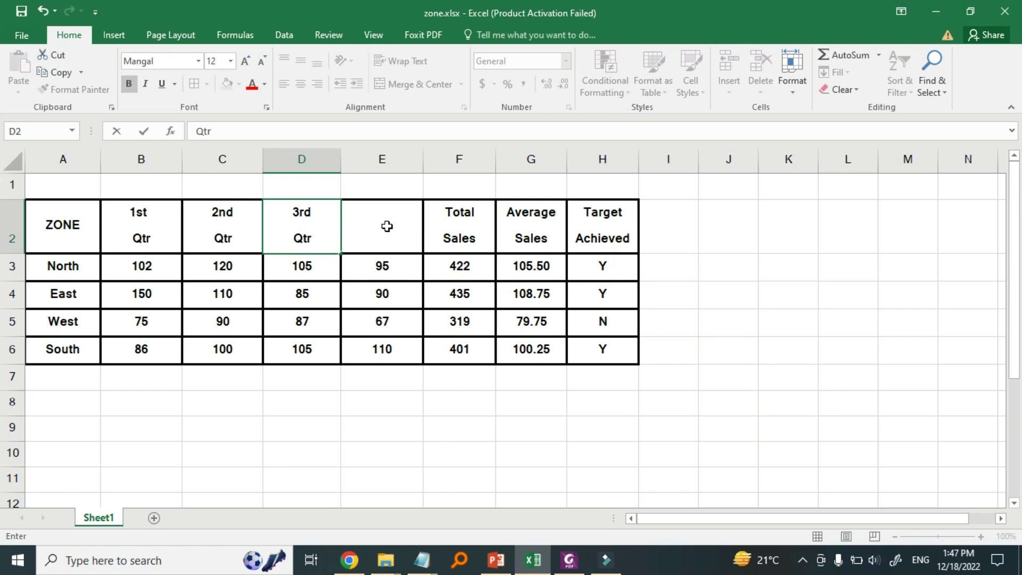
- Enter E2 as a two-line '4th Qtr' header, then select the F3:H6 results for clearing
double_click(387, 226)
text(4th)
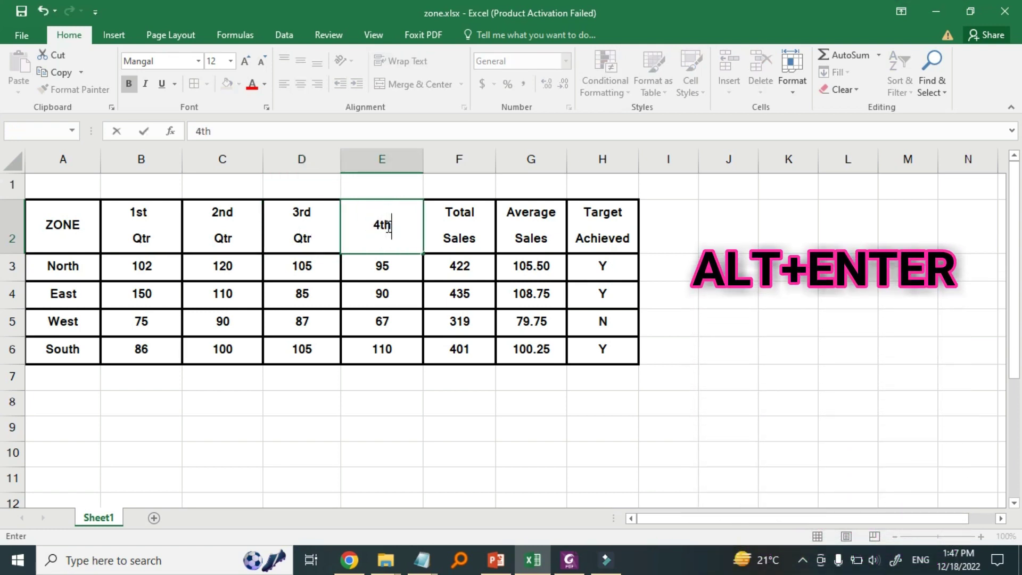
key(alt+Return)
text(Qtr)
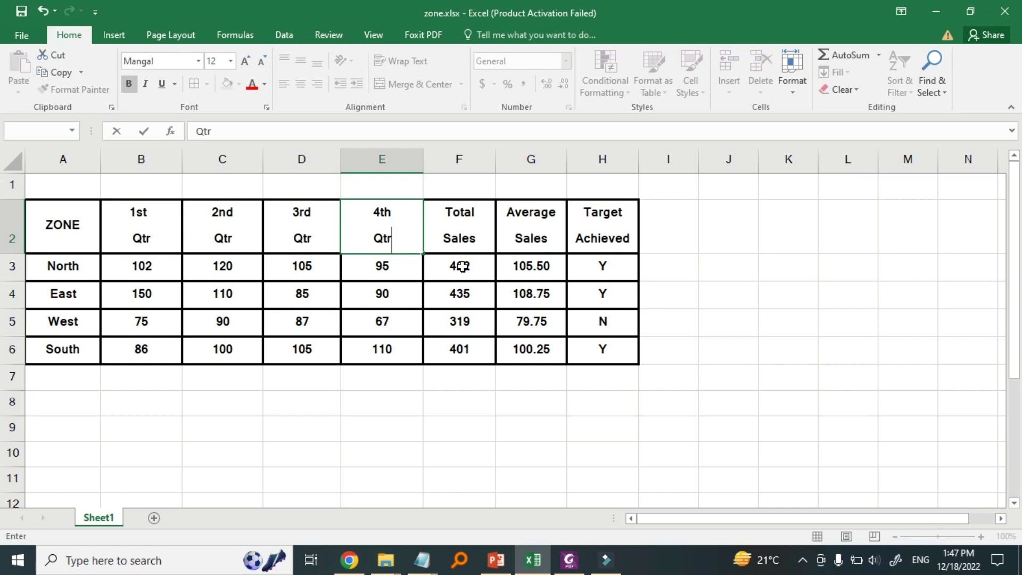
drag(462, 266, 603, 346)
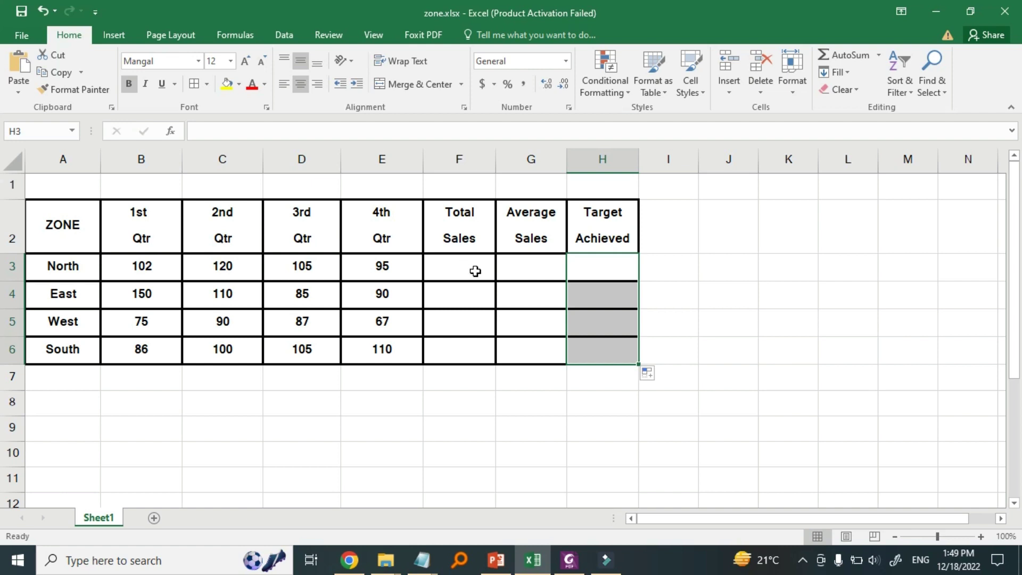
- Enter =SUM(B3:E3) in F3 and fill it to F6, giving 422, 435, 319 and 401
click(454, 274)
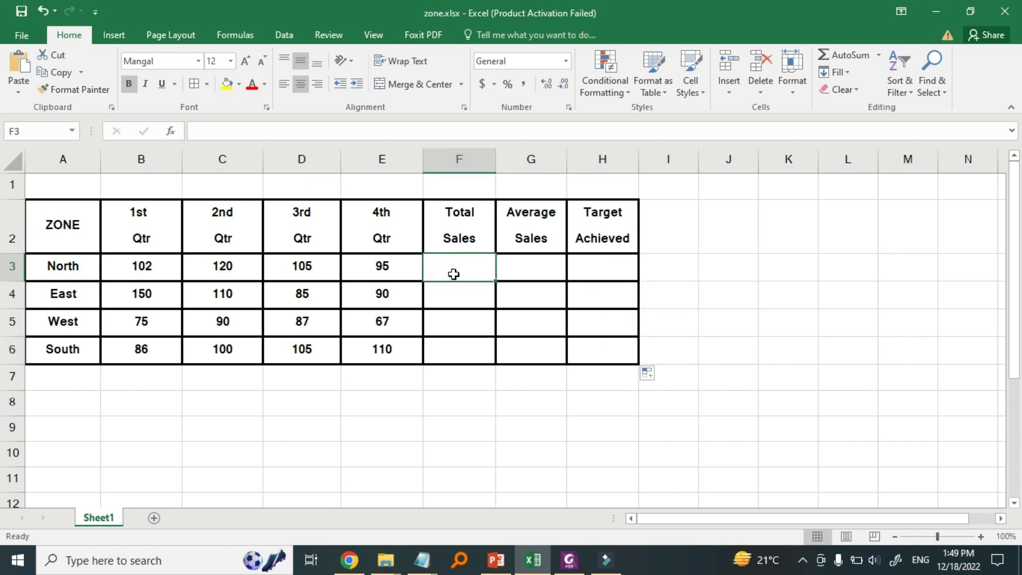
text(=sum)
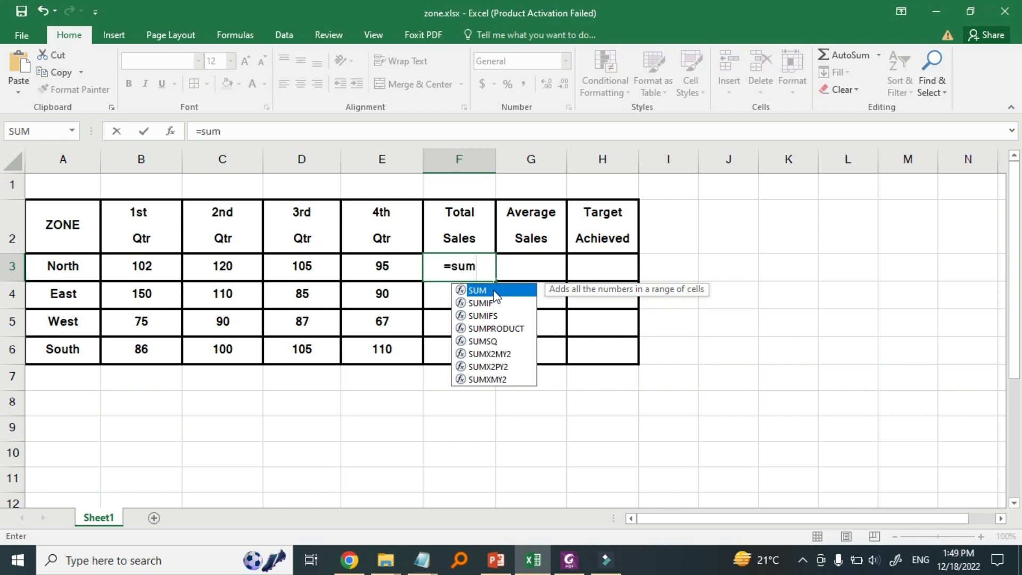
double_click(495, 294)
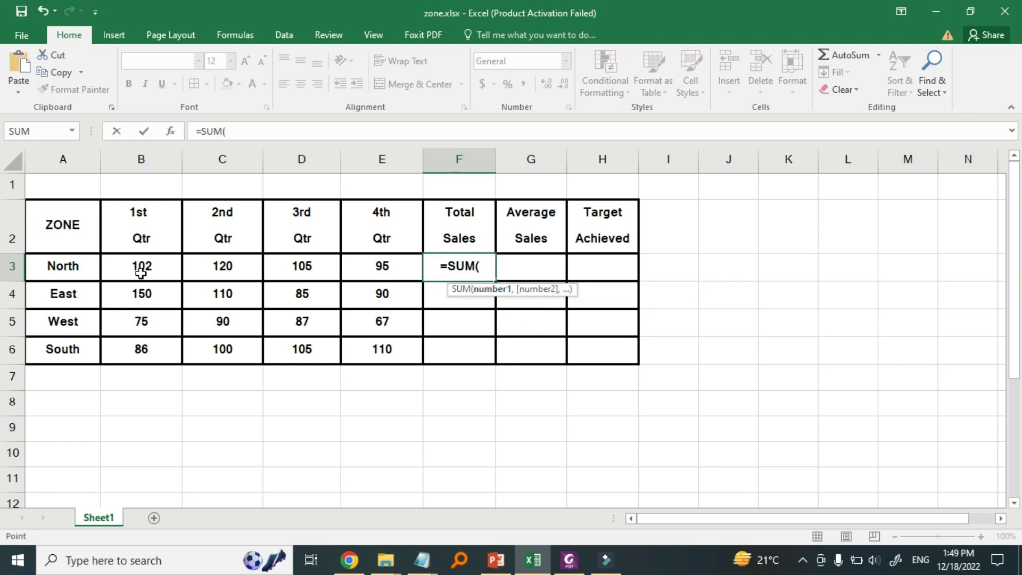
drag(140, 273, 396, 269)
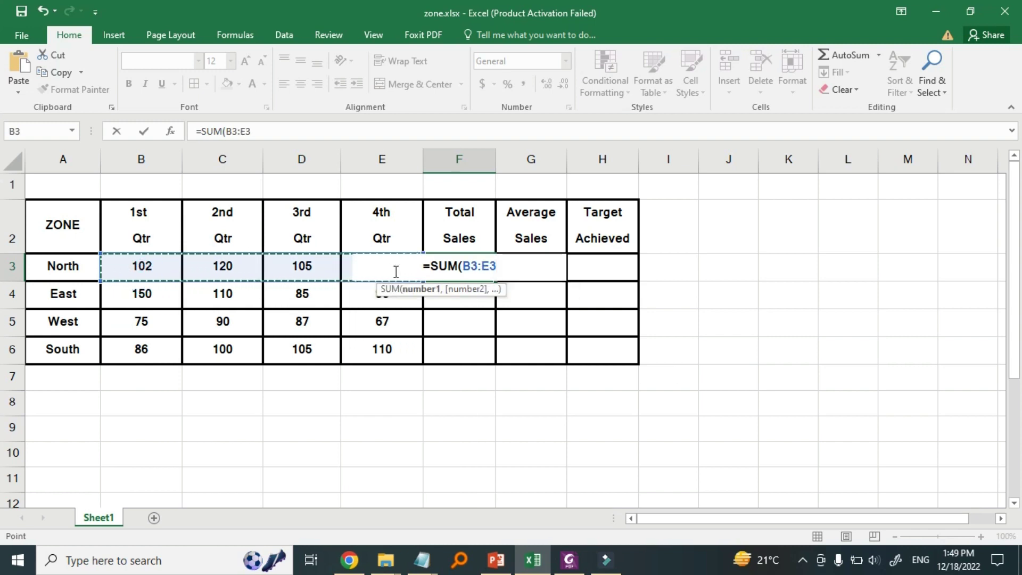
text())
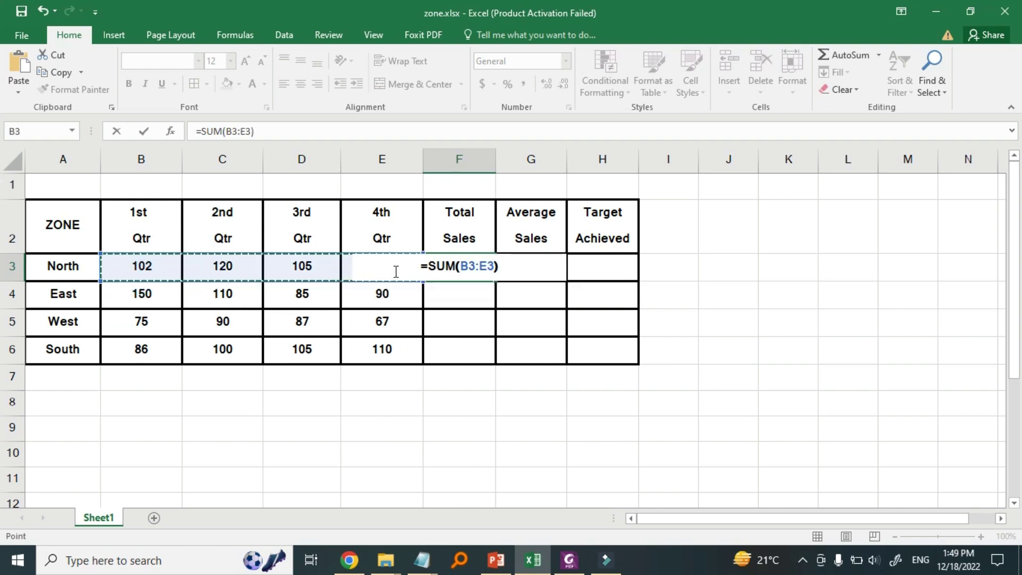
key(Return)
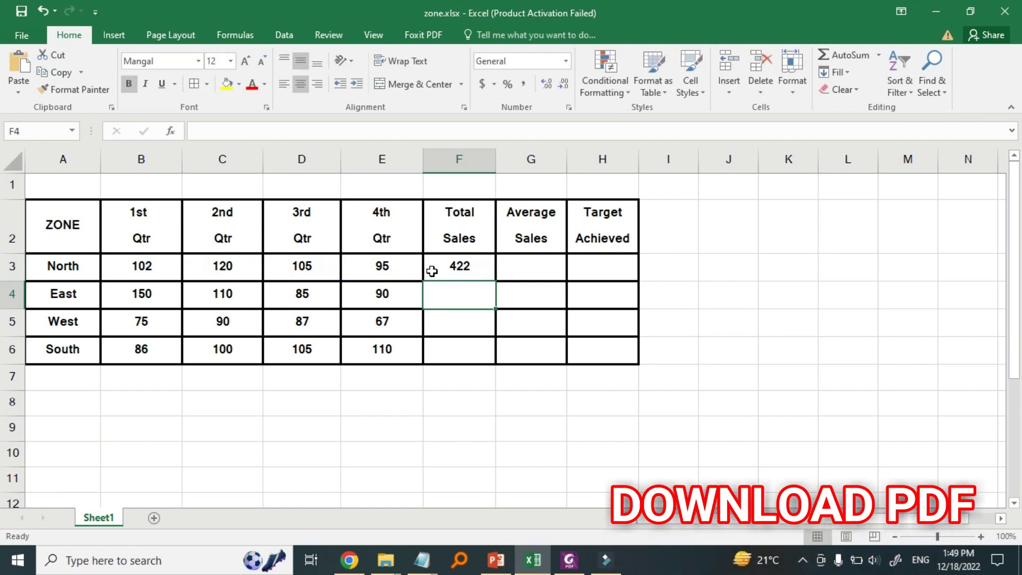
click(464, 265)
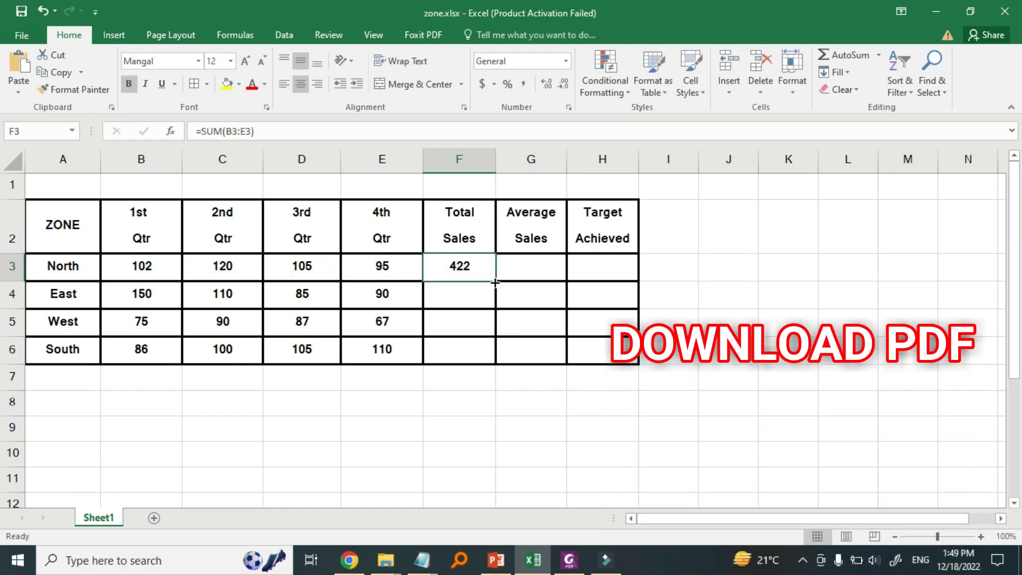
drag(495, 283, 495, 364)
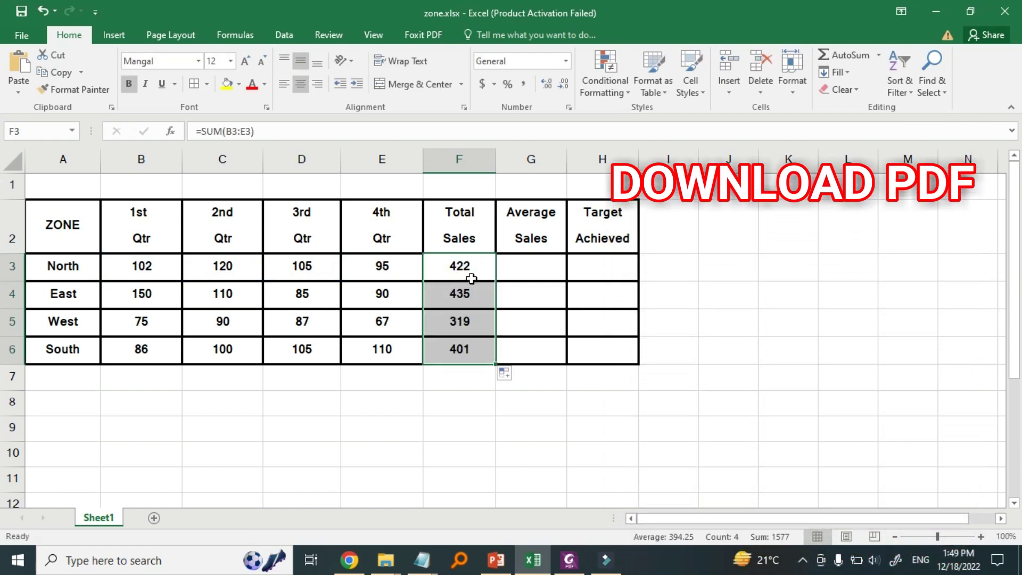
- Enter =AVERAGE(B3:E3) in G3 for North's average sales
double_click(531, 273)
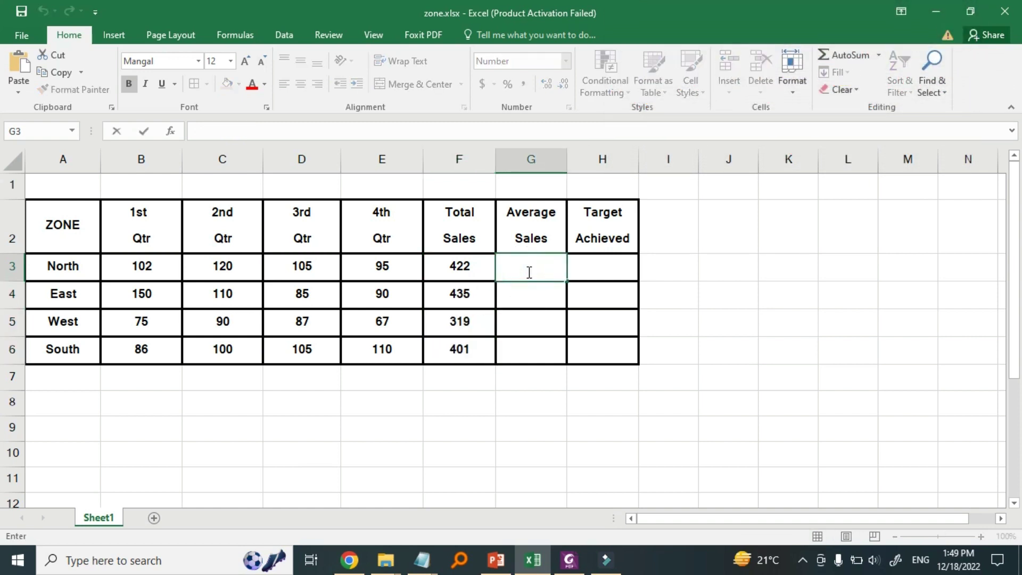
text(=)
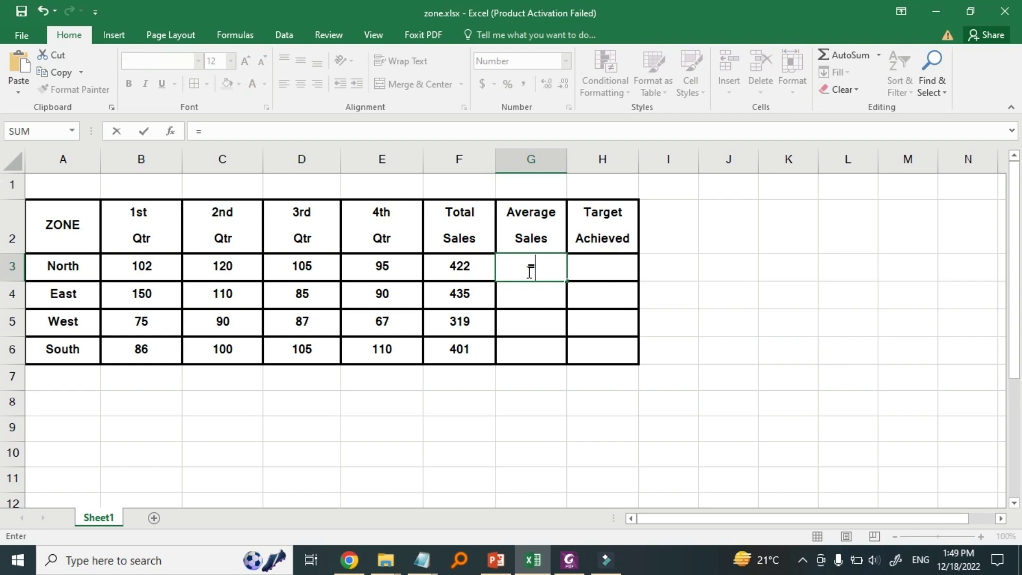
text(av)
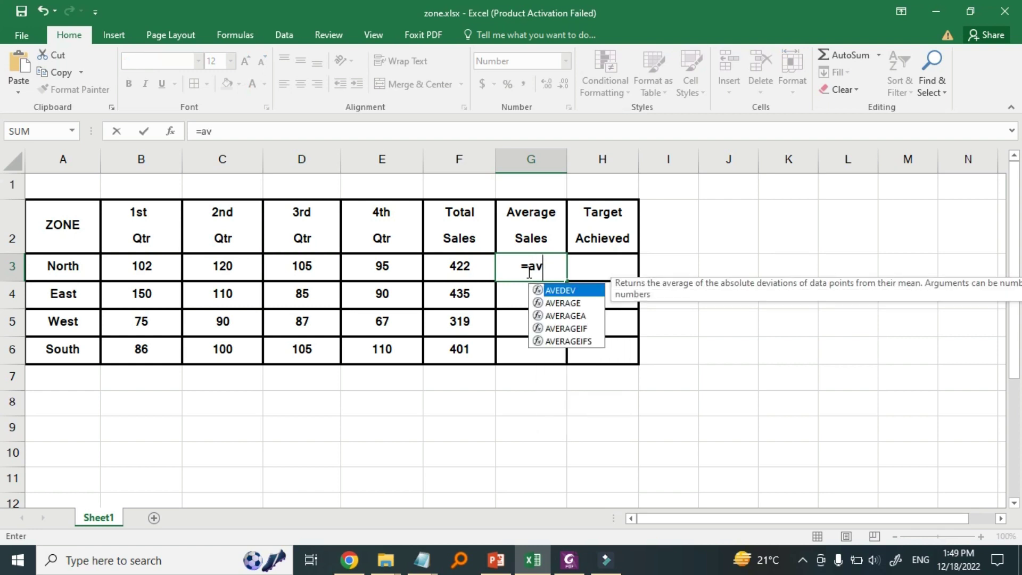
text(er)
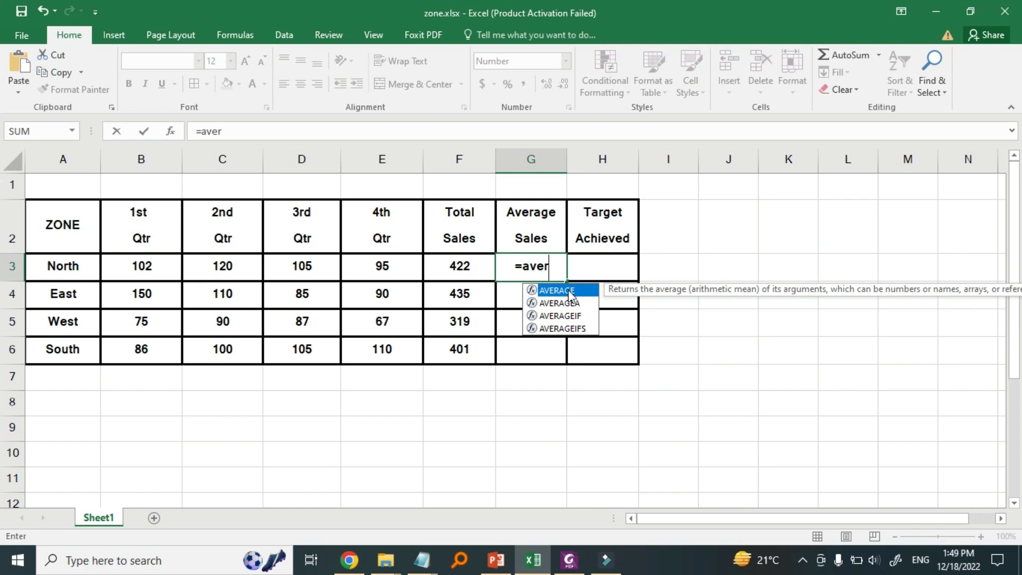
double_click(571, 293)
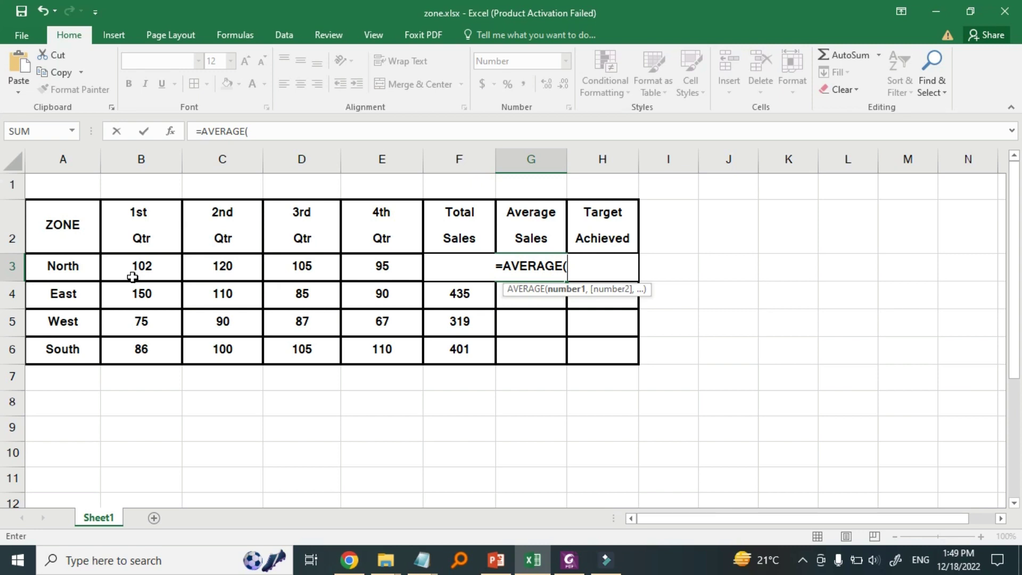
drag(132, 271, 381, 262)
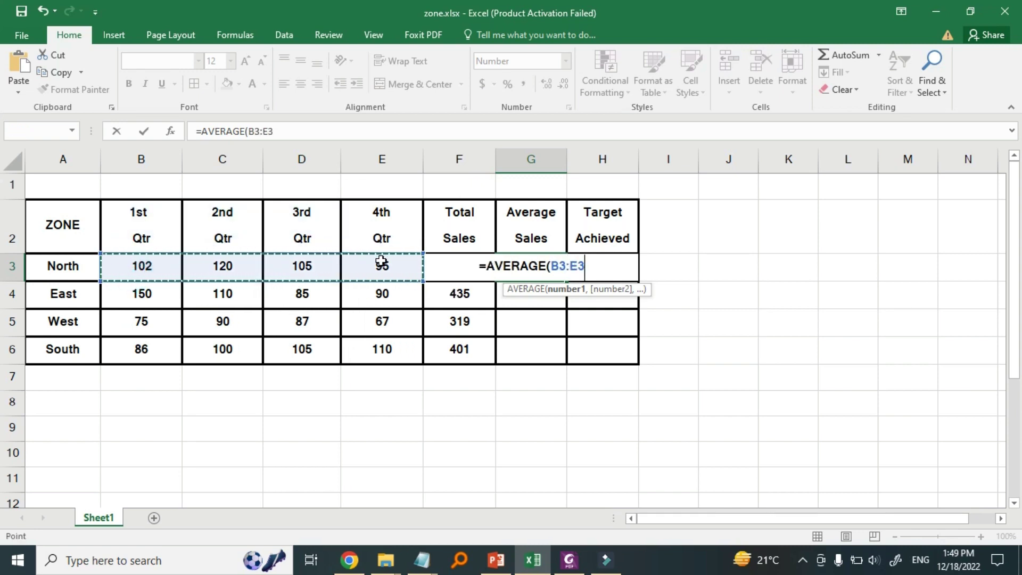
text())
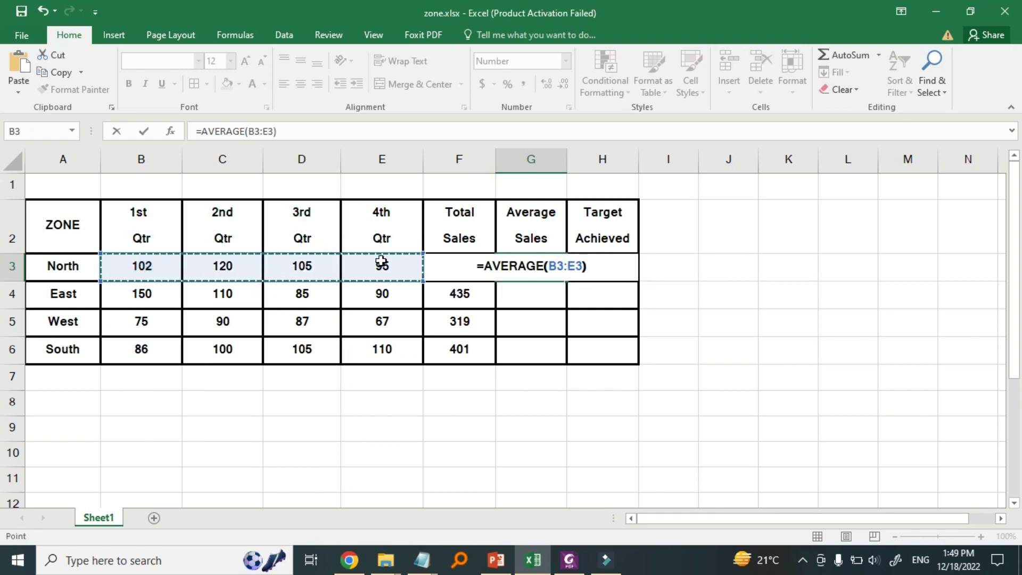
key(Return)
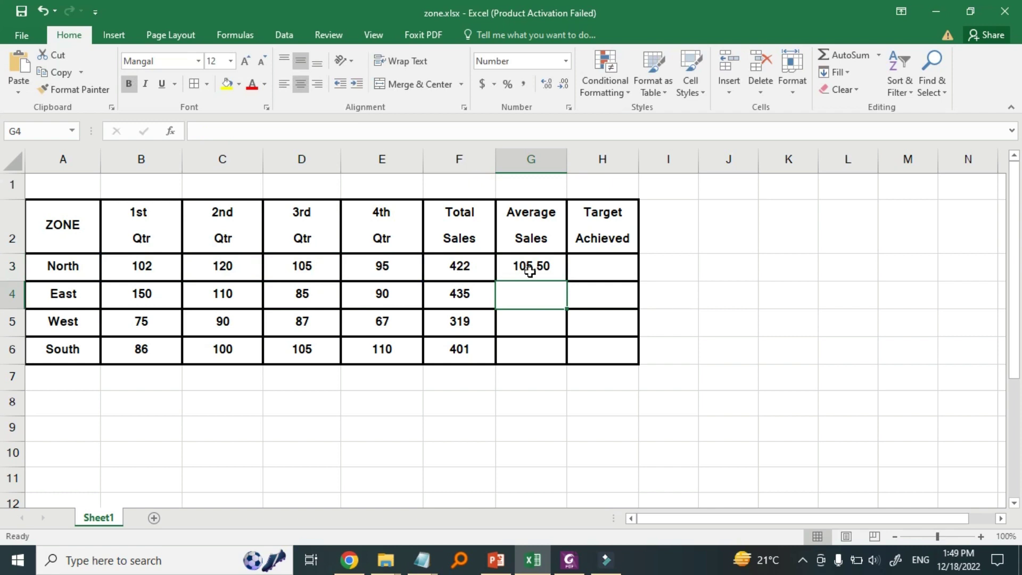
- Keep G3 at two decimals and fill it to G6: 105.50, 108.75, 79.75, 100.25
click(539, 271)
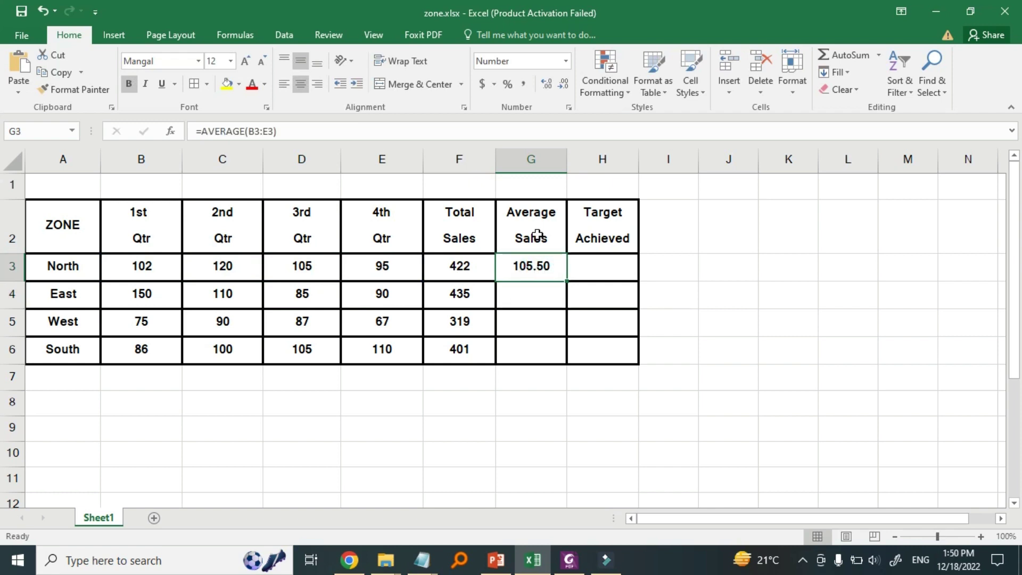
click(563, 86)
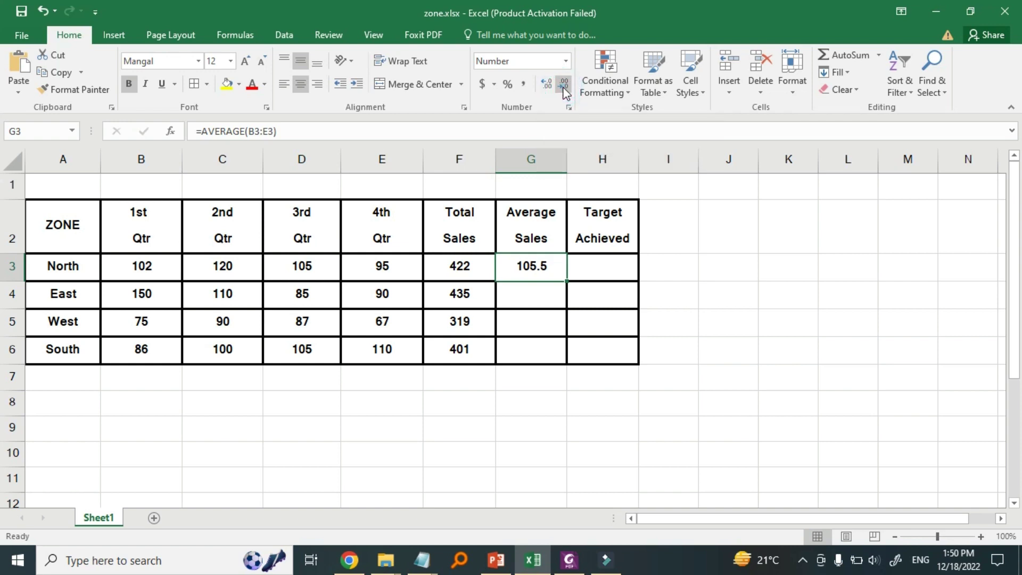
click(548, 88)
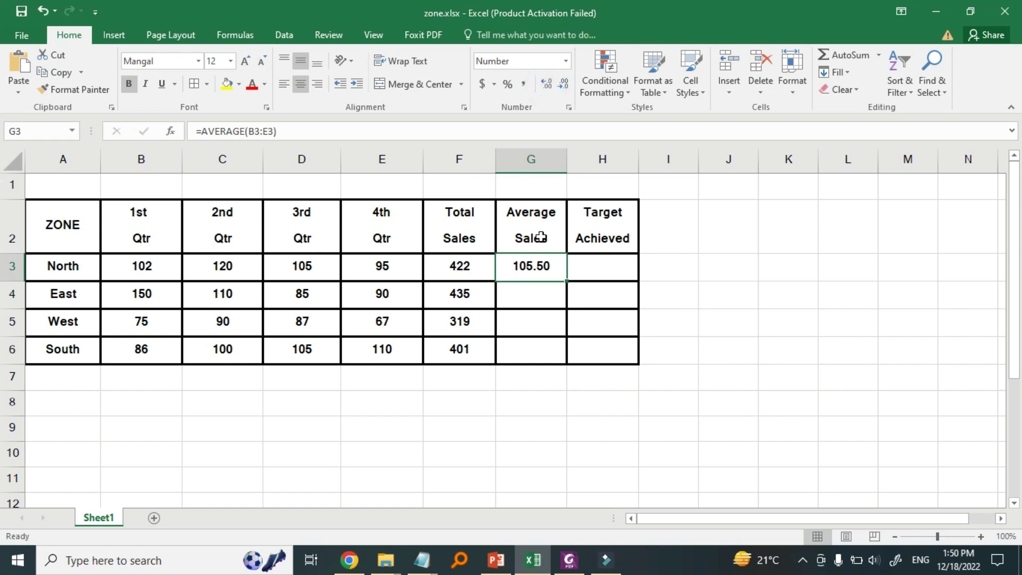
click(541, 259)
drag(568, 281, 566, 365)
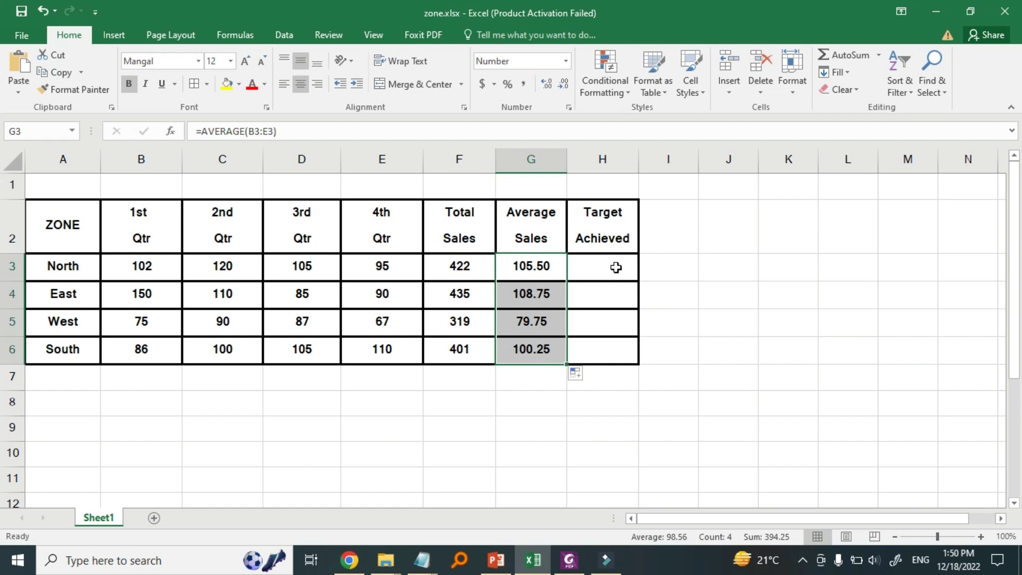
click(569, 560)
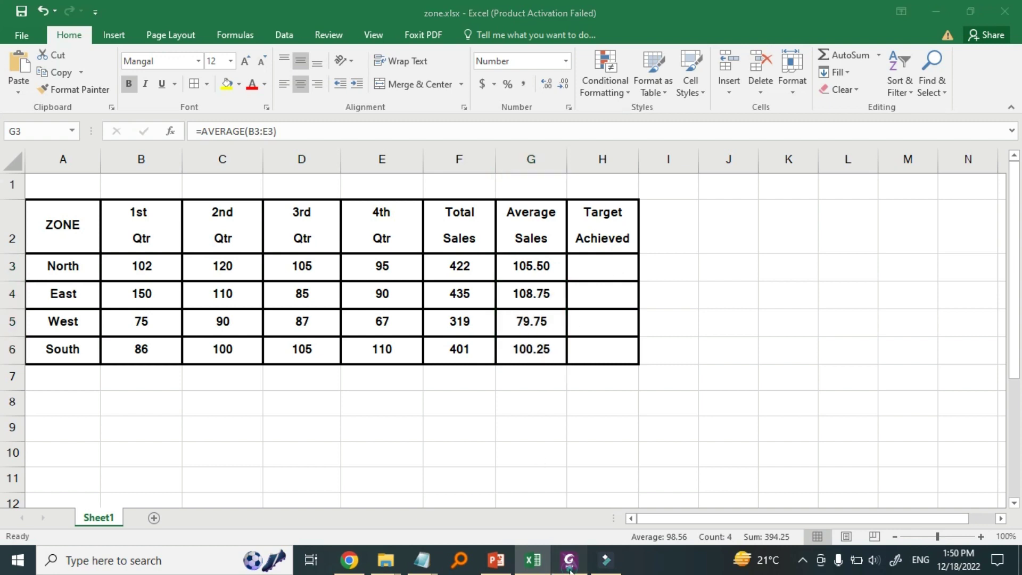
scroll(510, 452, down, 2)
scroll(509, 452, down, 2)
scroll(509, 452, down, 2)
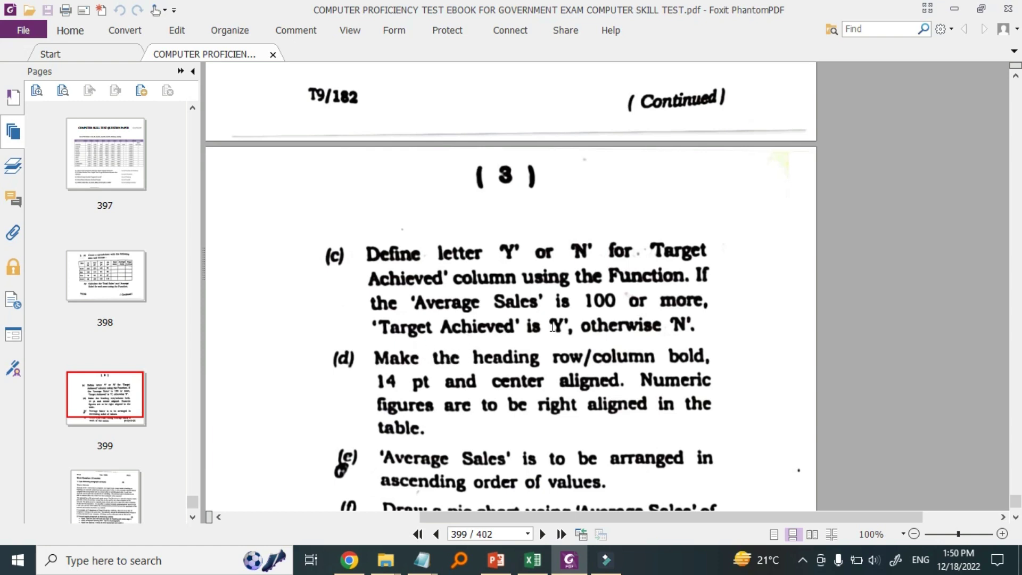
drag(549, 326, 660, 330)
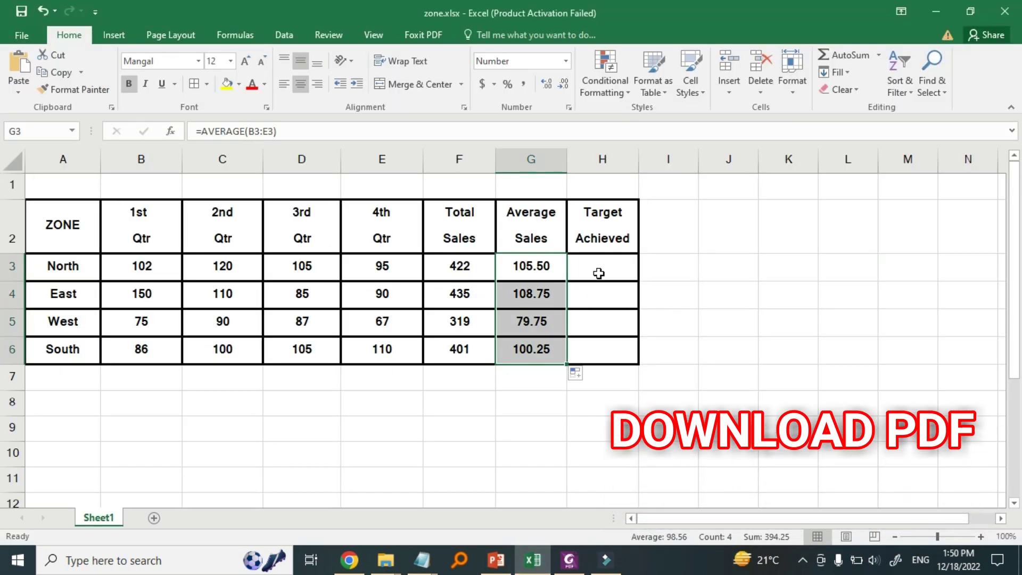
- Enter =IF(G3>=100,"Y","N") in H3 and fill it to H6, giving Y, Y, N, Y
click(598, 273)
text(=)
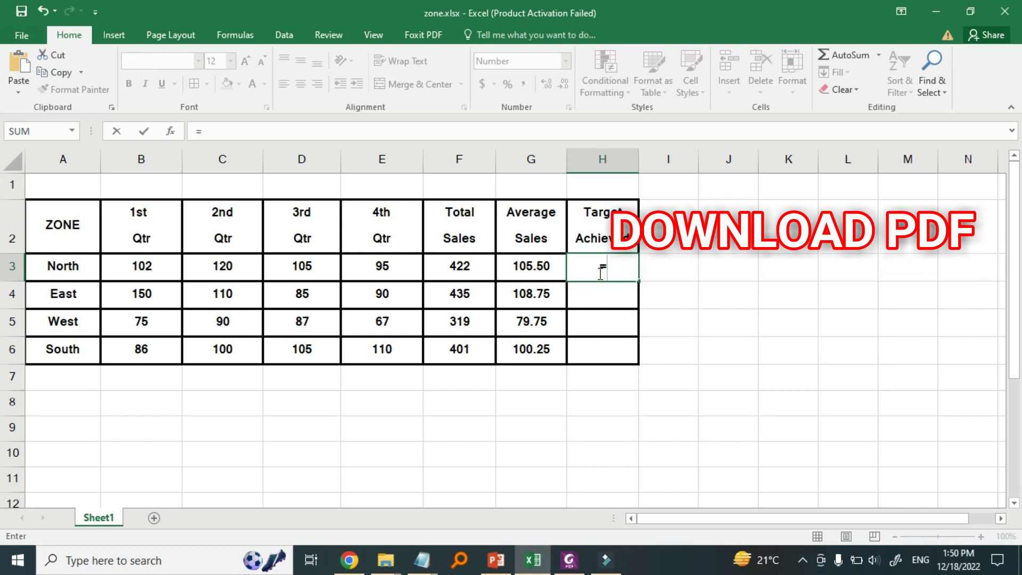
text(if)
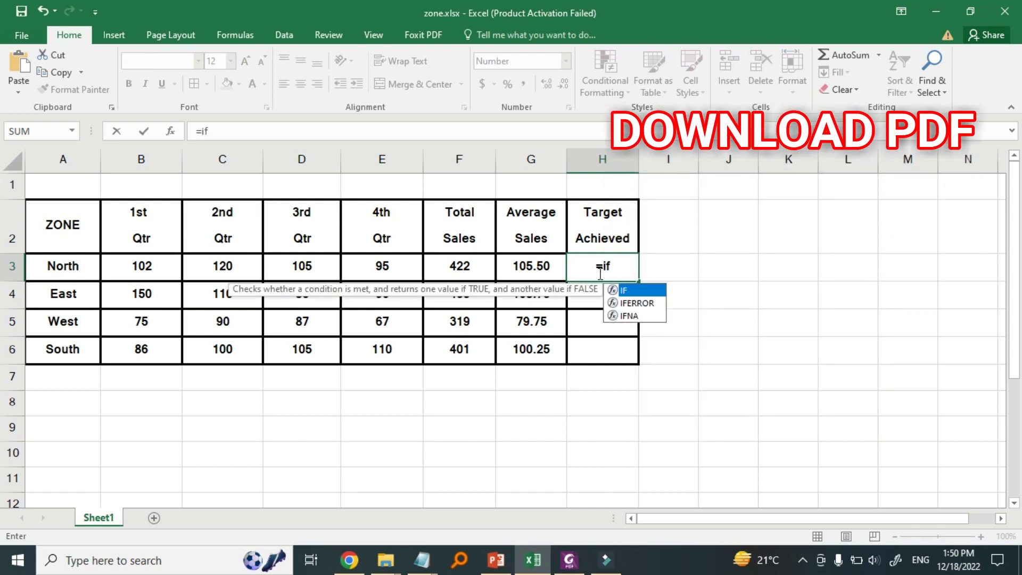
double_click(633, 293)
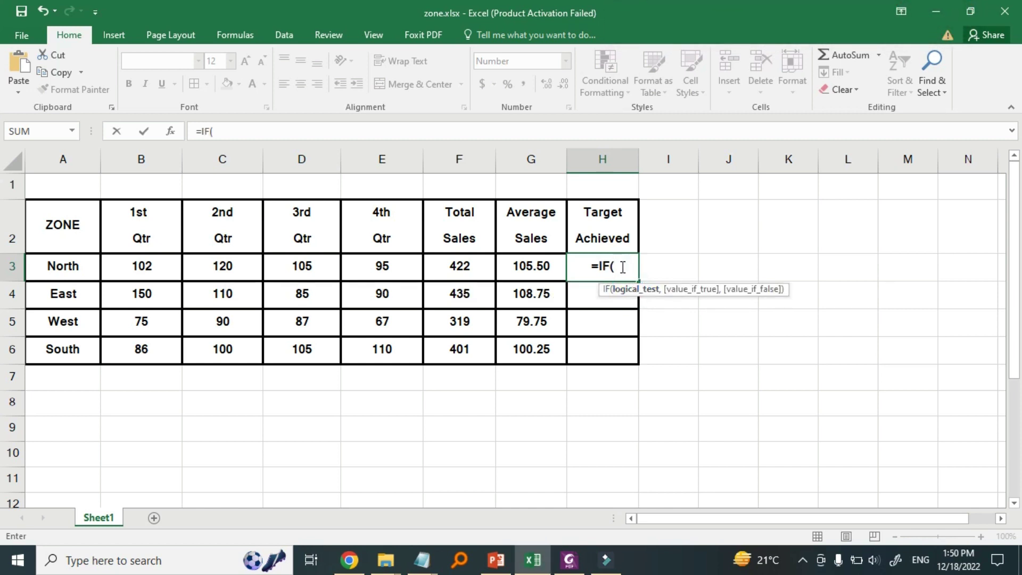
click(536, 268)
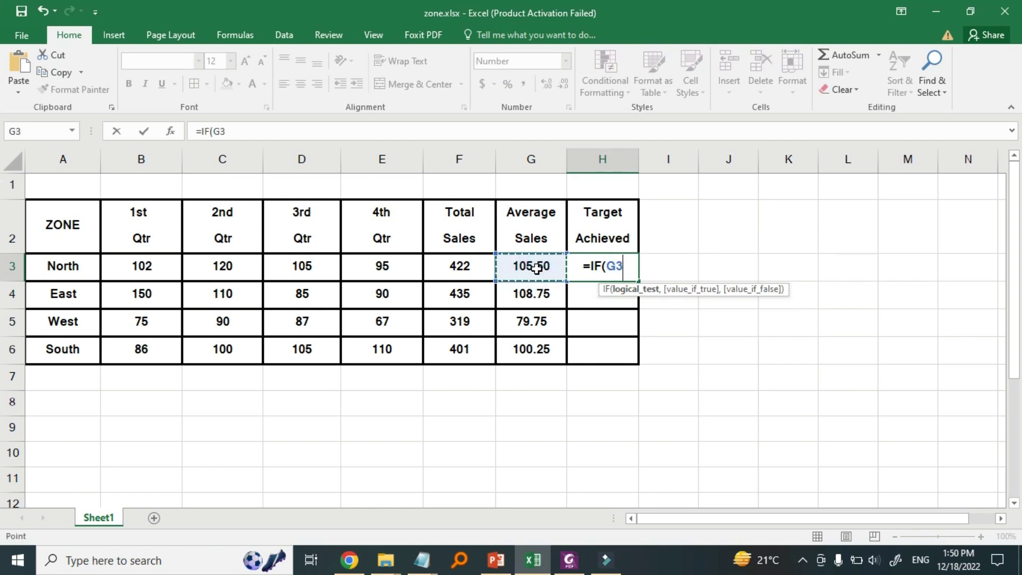
text(>=)
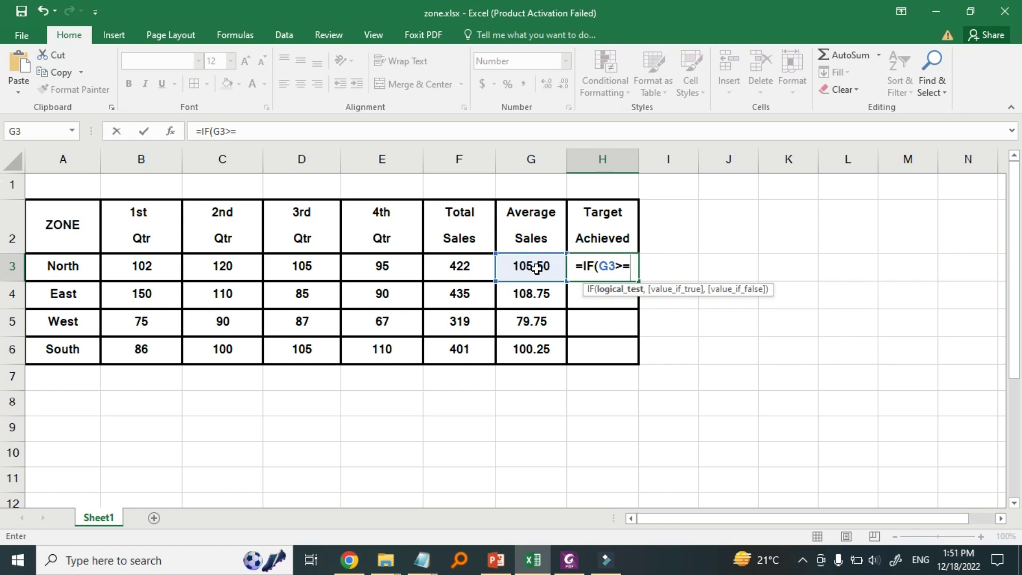
text(100)
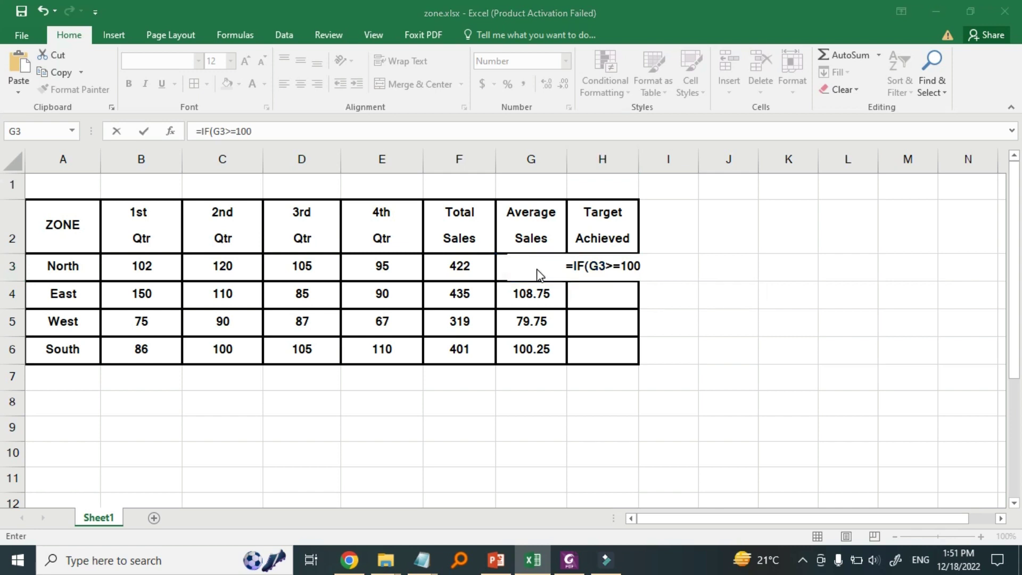
key(alt+Tab)
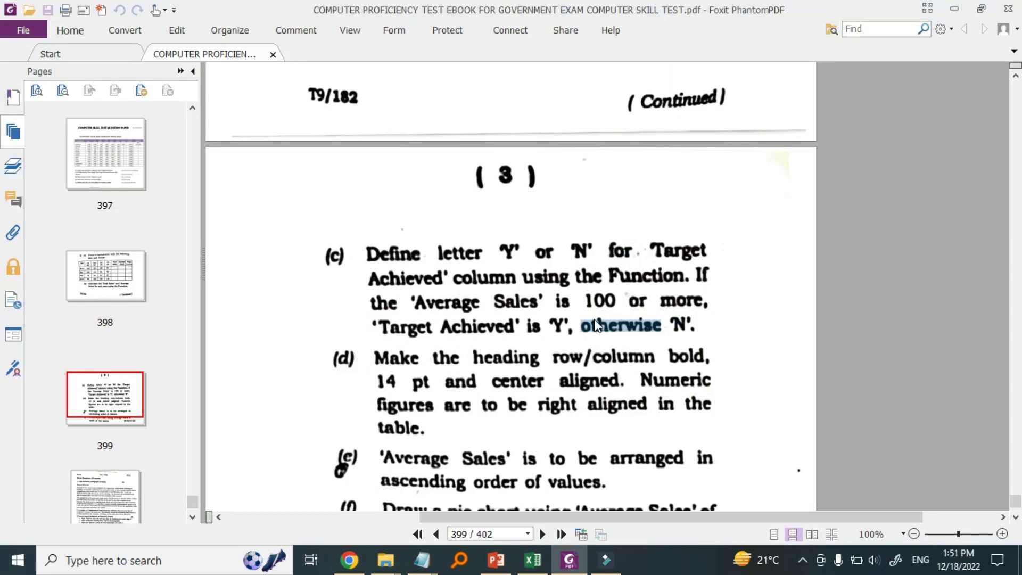
key(alt+Tab)
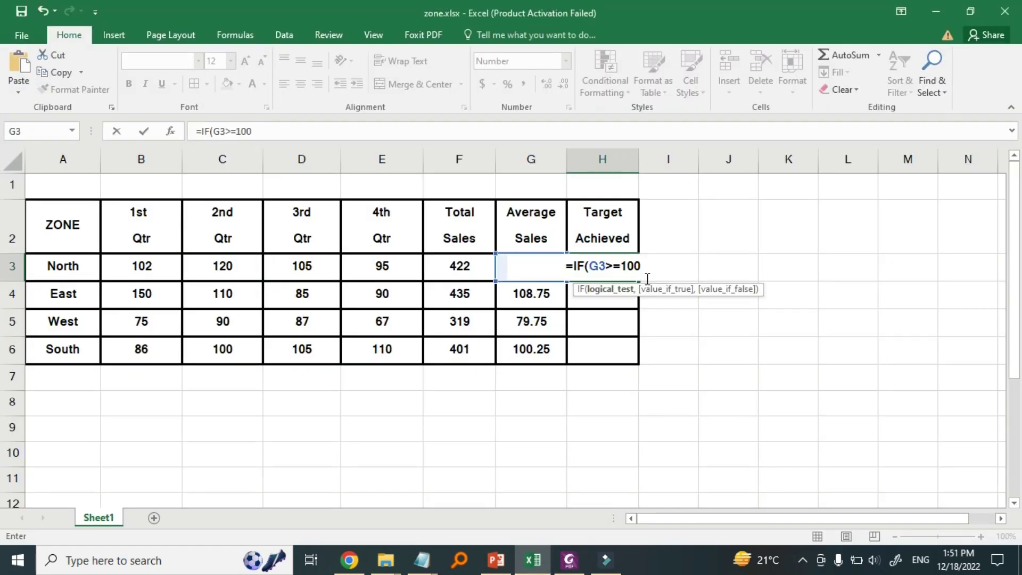
text(,)
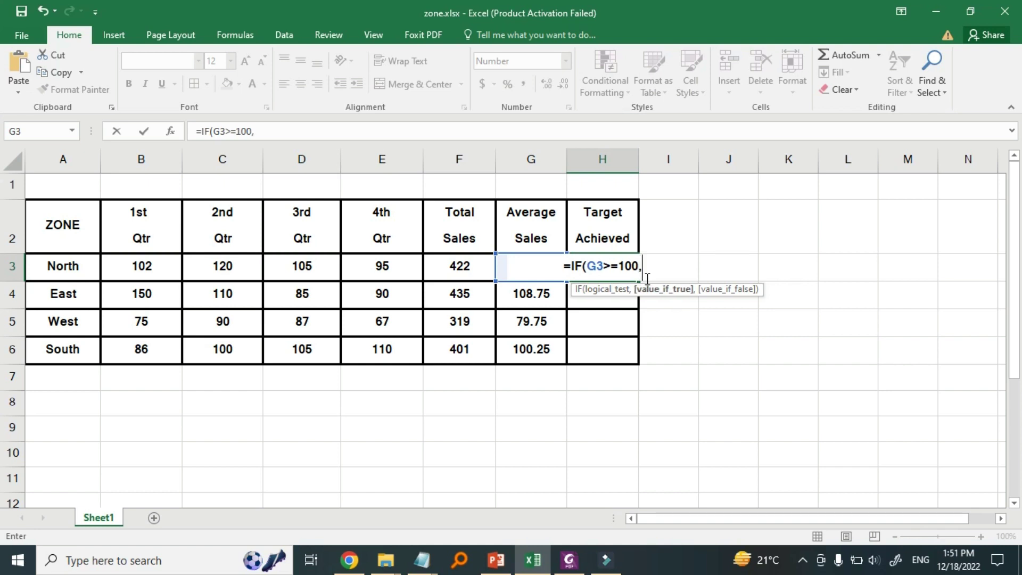
text("y)
key(BackSpace)
text(Y)
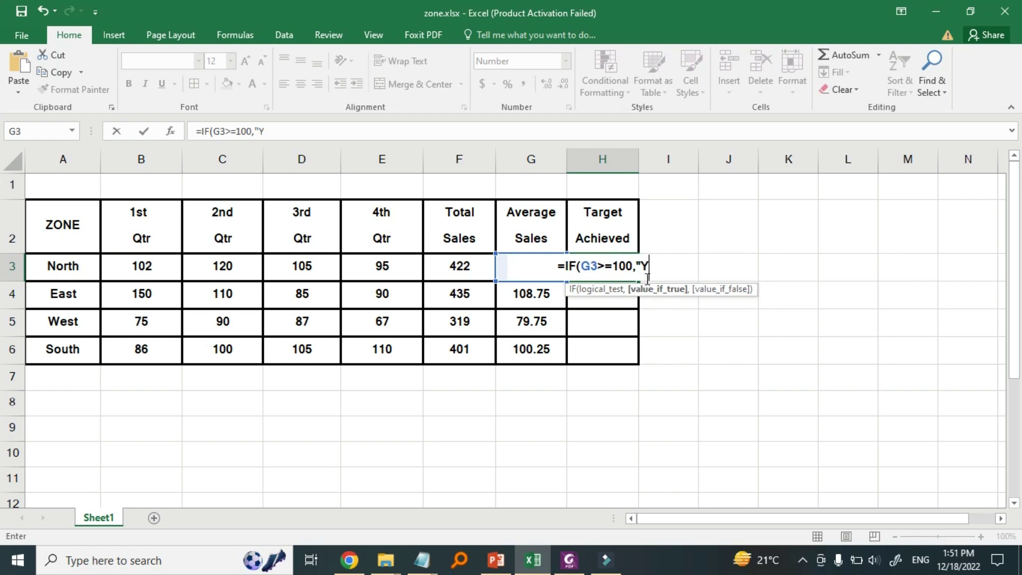
text(")
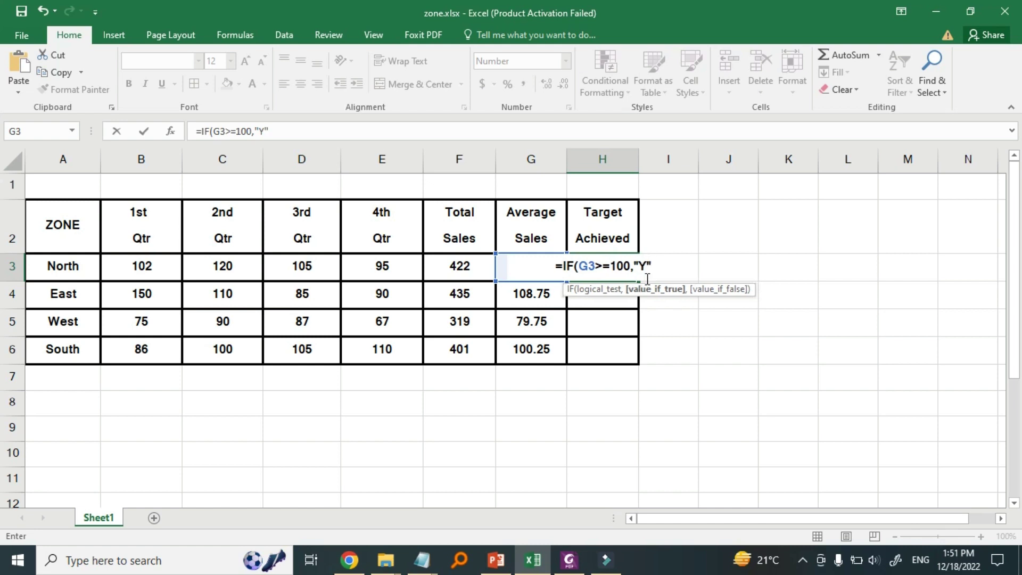
text(,)
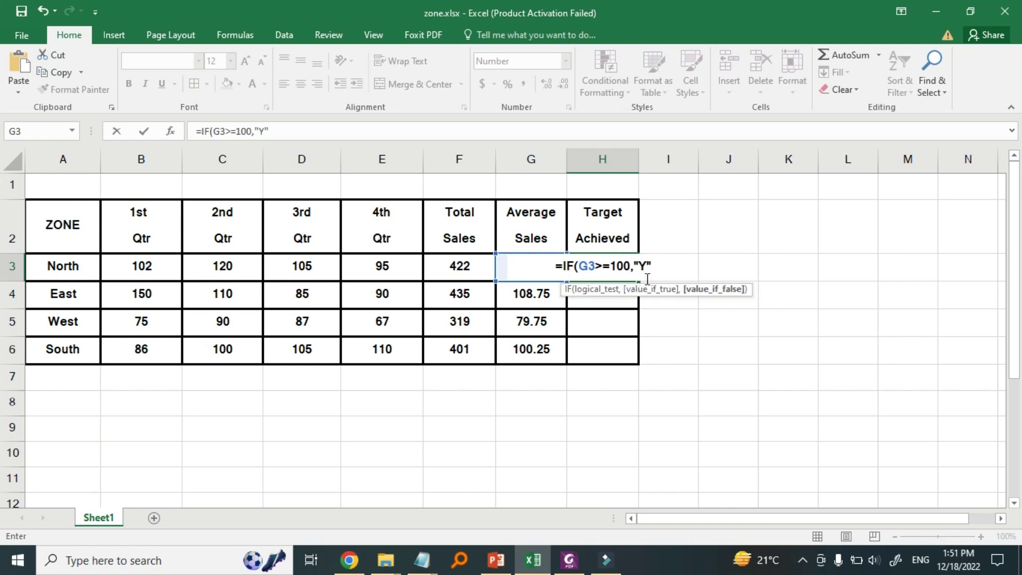
text("N"))
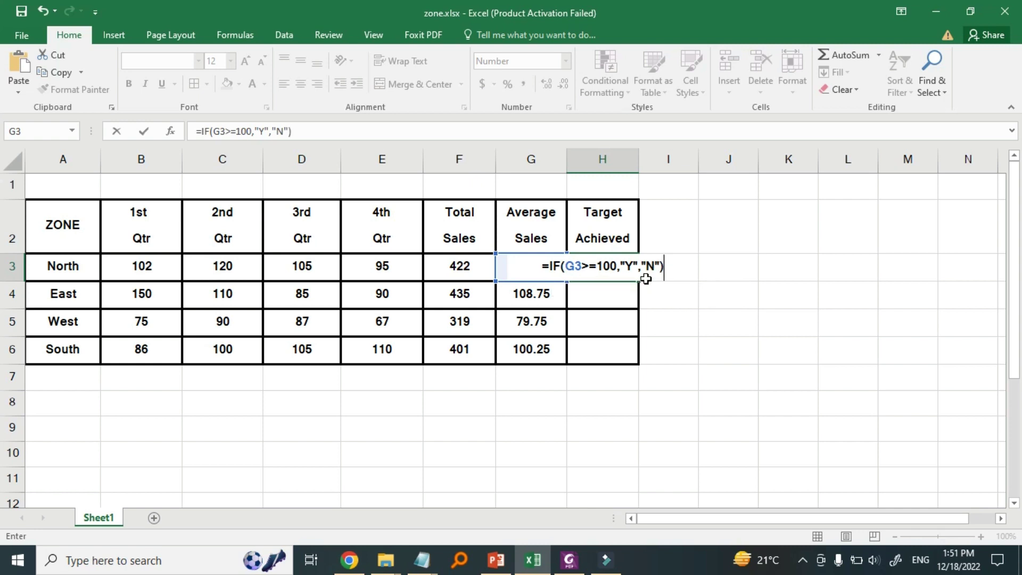
key(Return)
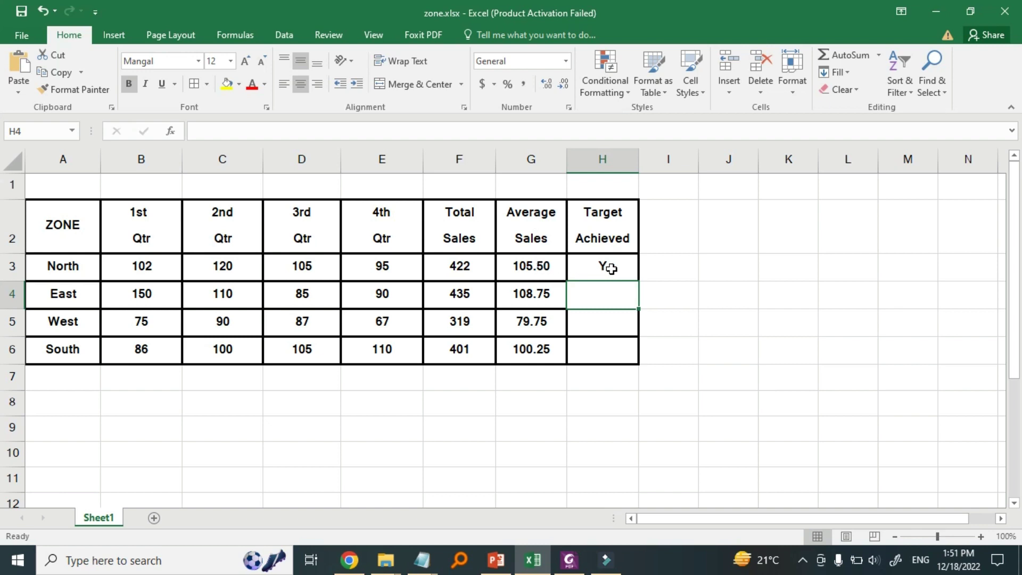
click(603, 267)
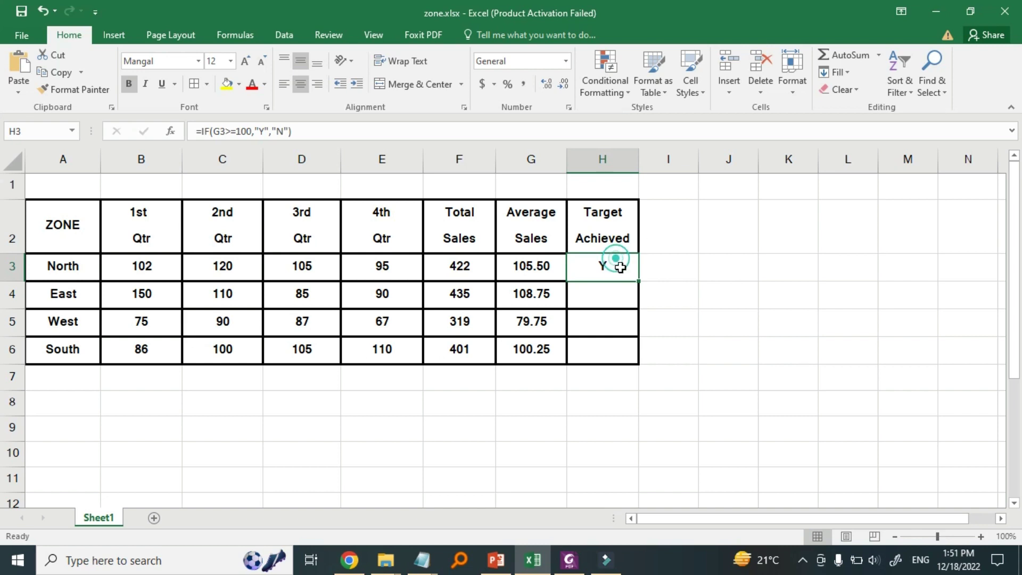
drag(639, 284, 633, 359)
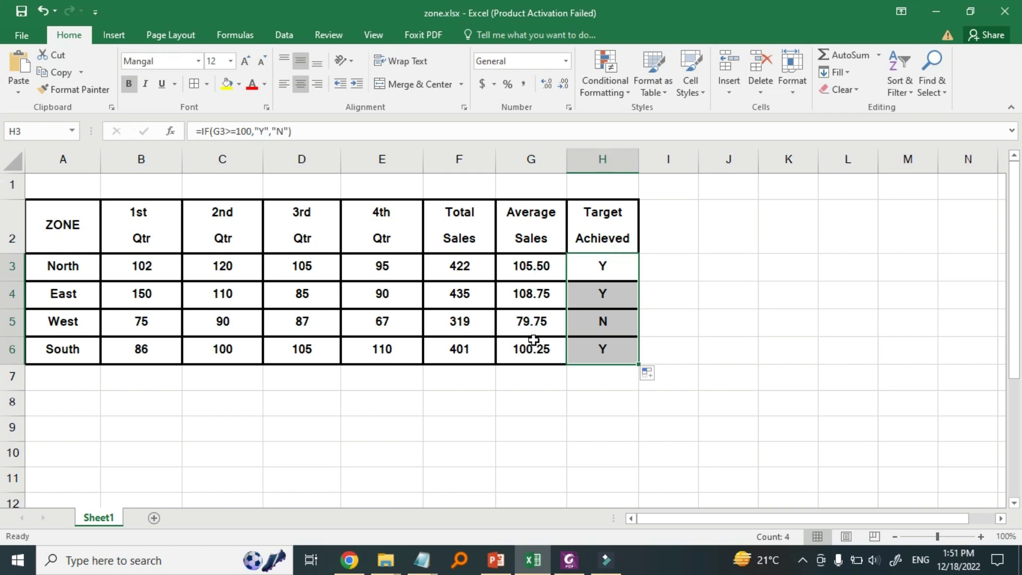
- Bring up the task PDF and scroll down to item (f) about the pie chart
click(569, 559)
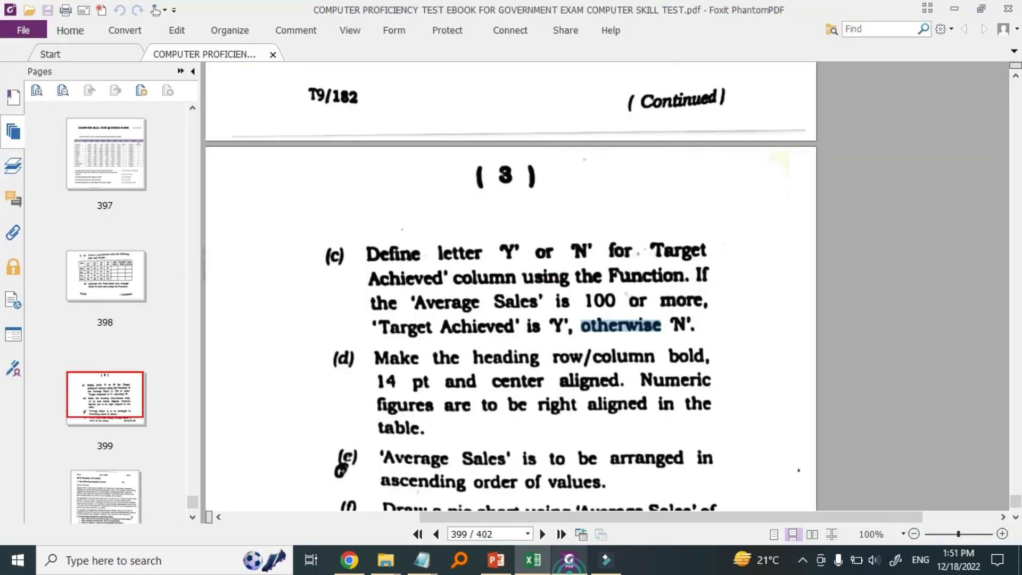
click(519, 430)
scroll(519, 430, down, 3)
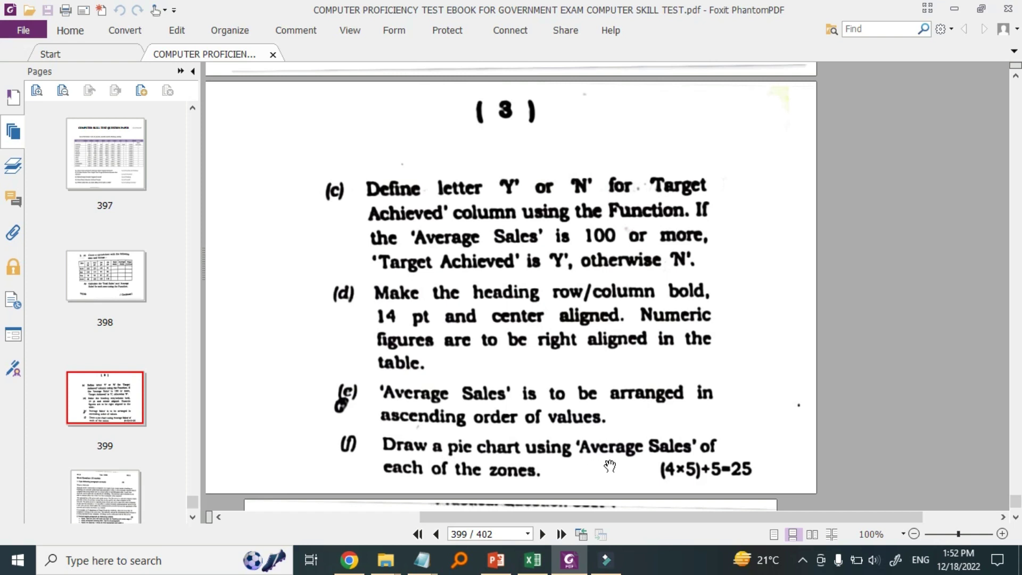
- Insert a 2-D pie chart from the Average Sales heading and values G2:G6
click(533, 560)
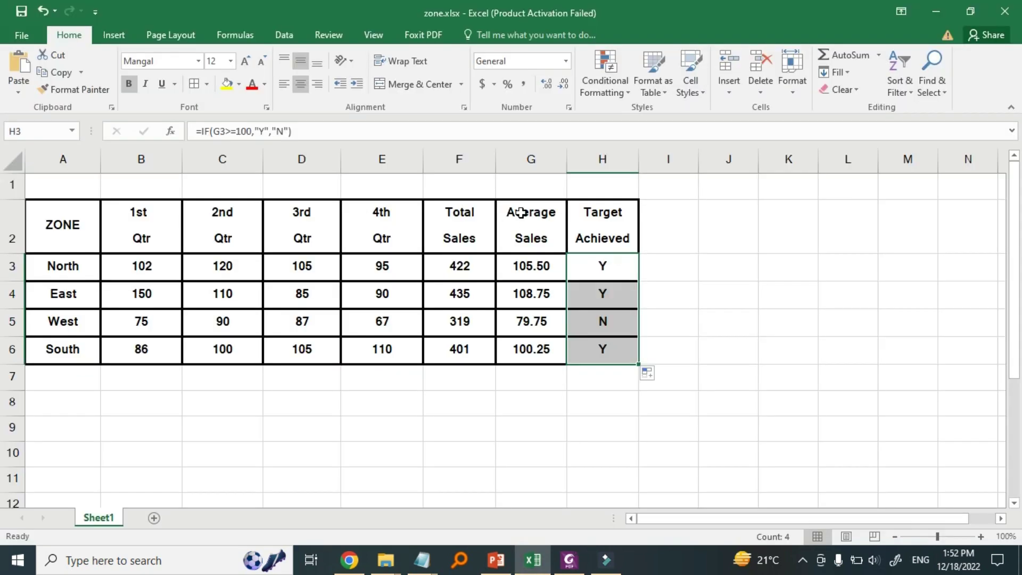
click(519, 219)
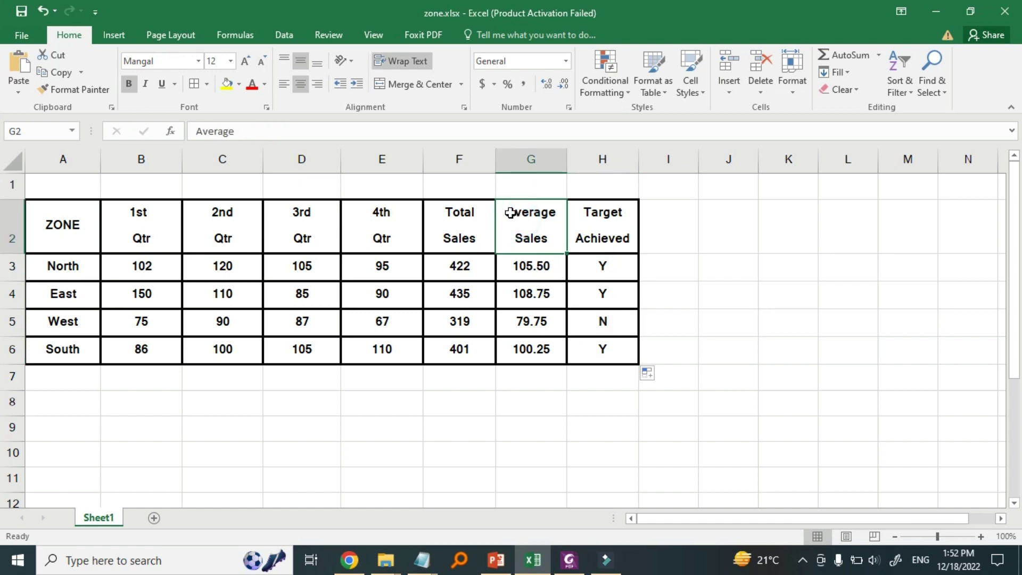
drag(533, 238, 538, 348)
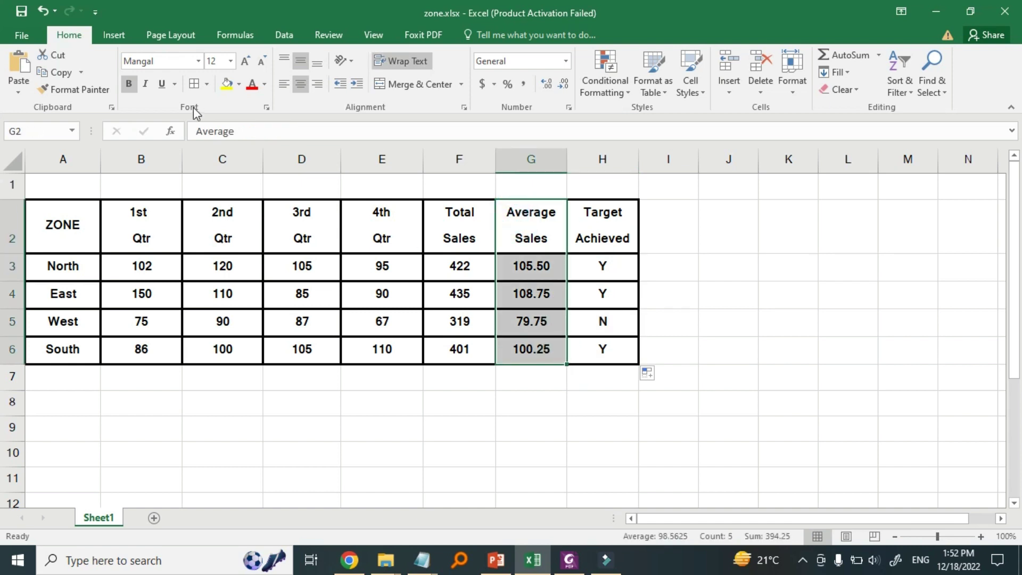
click(114, 35)
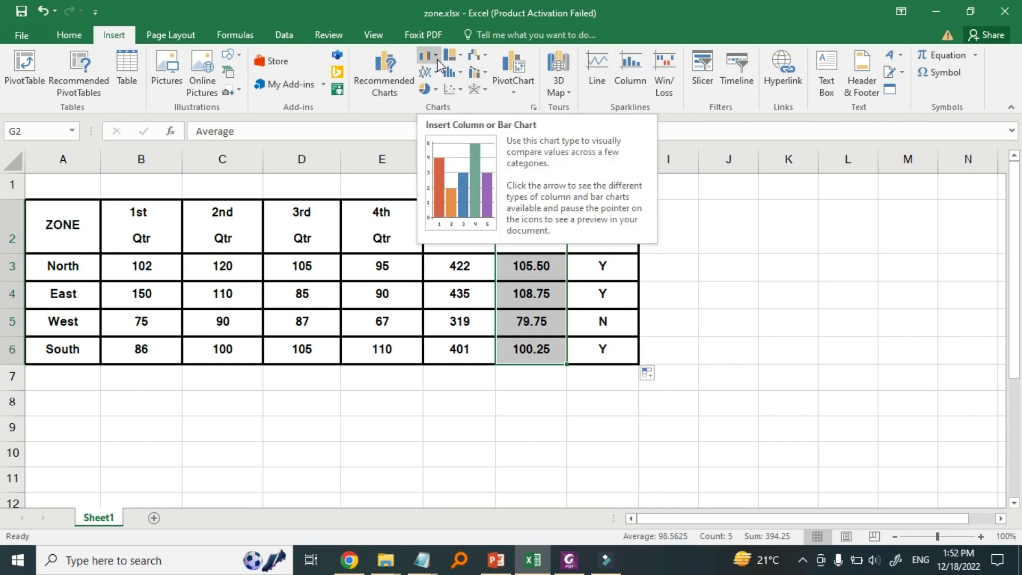
click(435, 92)
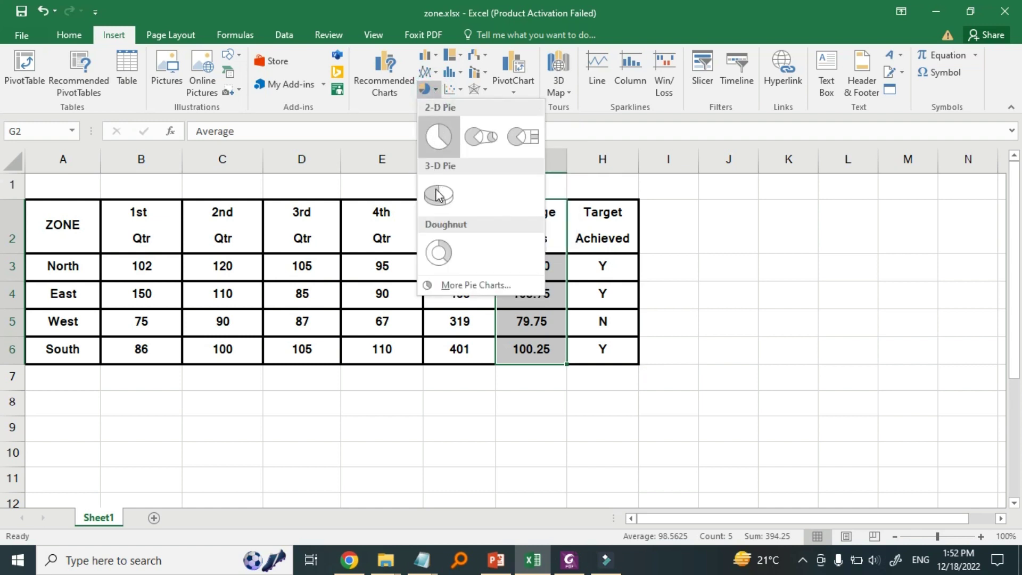
click(438, 141)
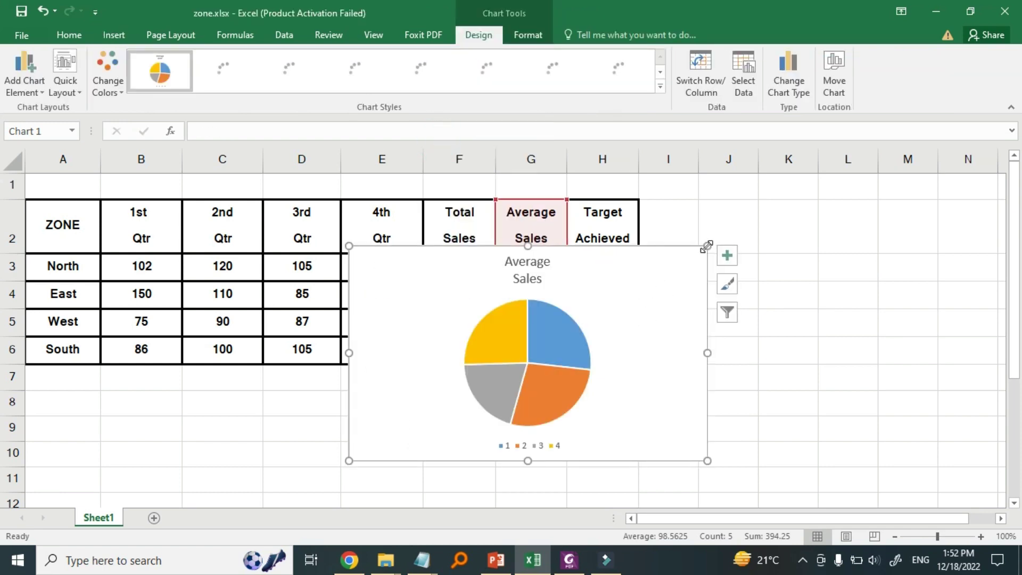
- Resize the Average Sales pie chart and place it to the right of the zone table
drag(707, 247, 498, 382)
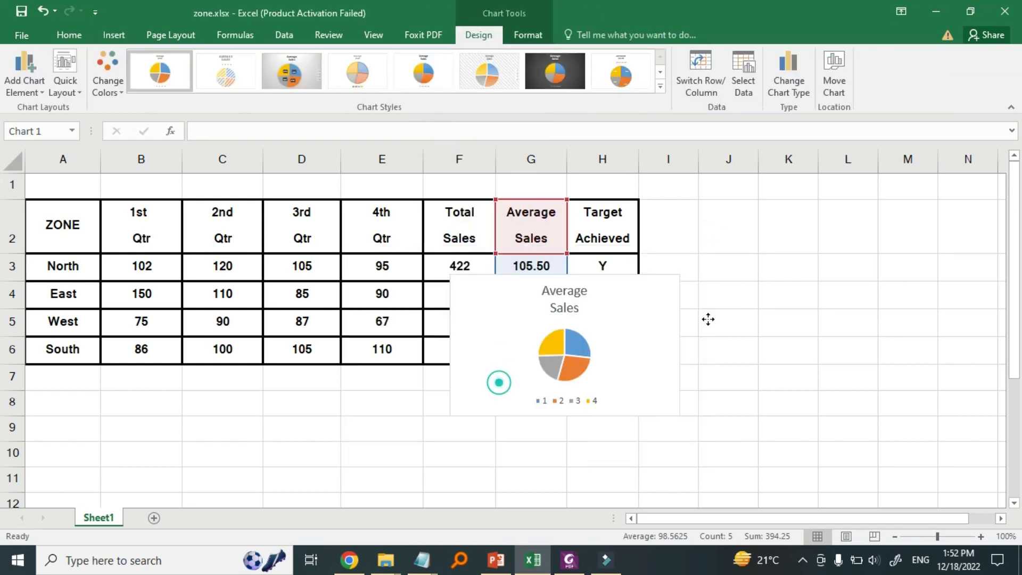
drag(708, 319, 816, 308)
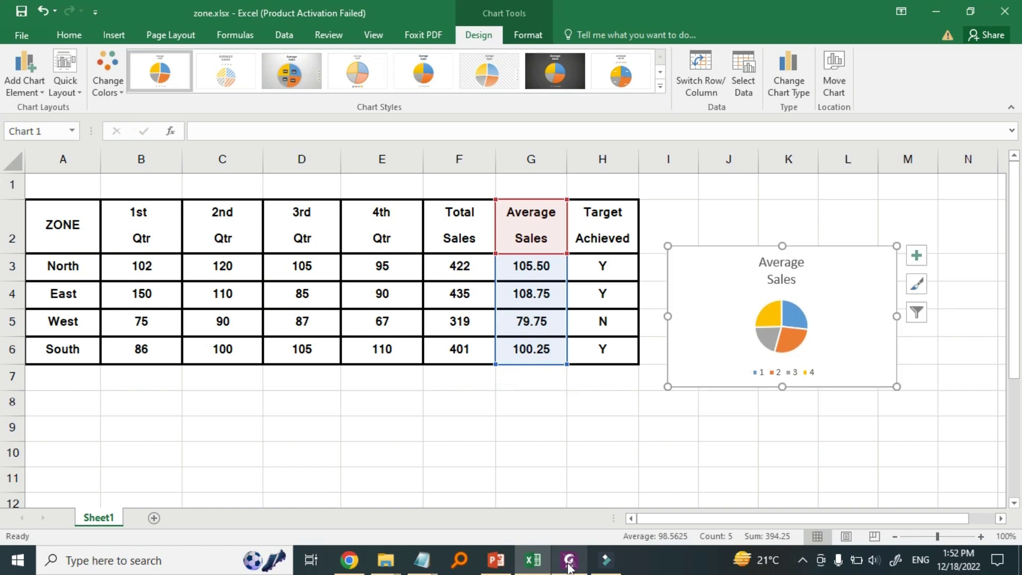
click(569, 561)
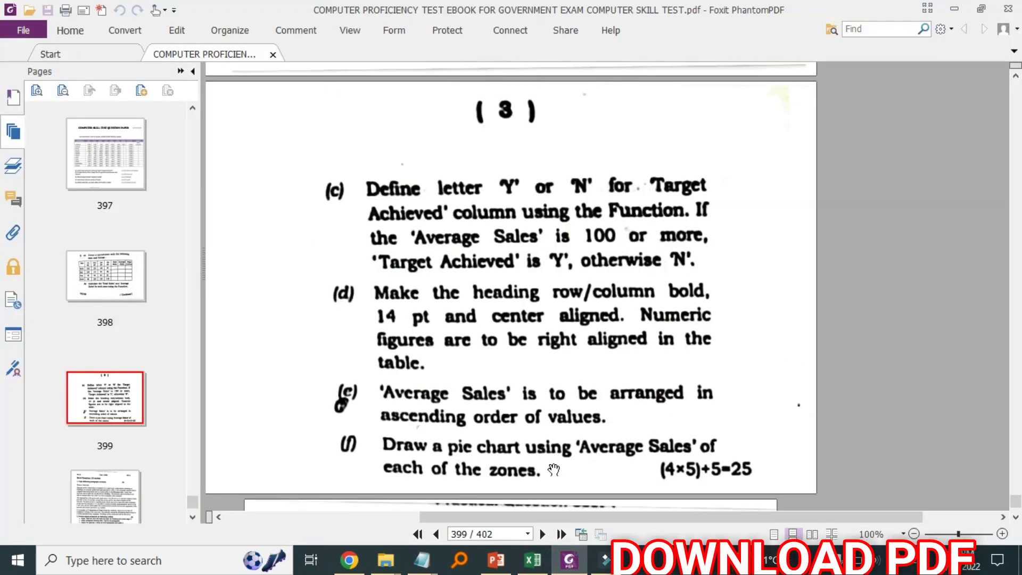
click(532, 560)
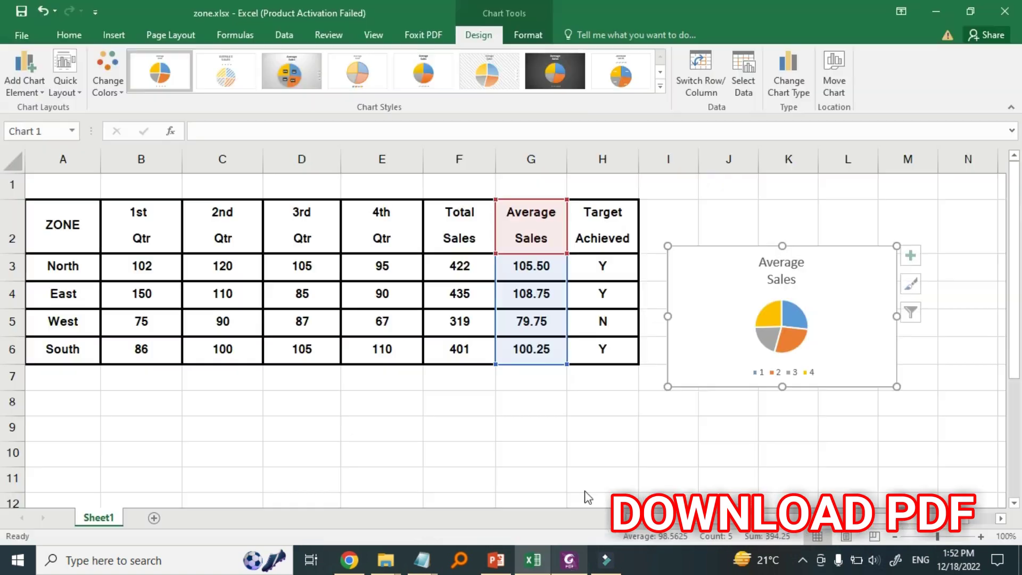
mouse_move(798, 314)
mouse_down()
mouse_move(785, 273)
mouse_move(759, 292)
mouse_up()
click(706, 273)
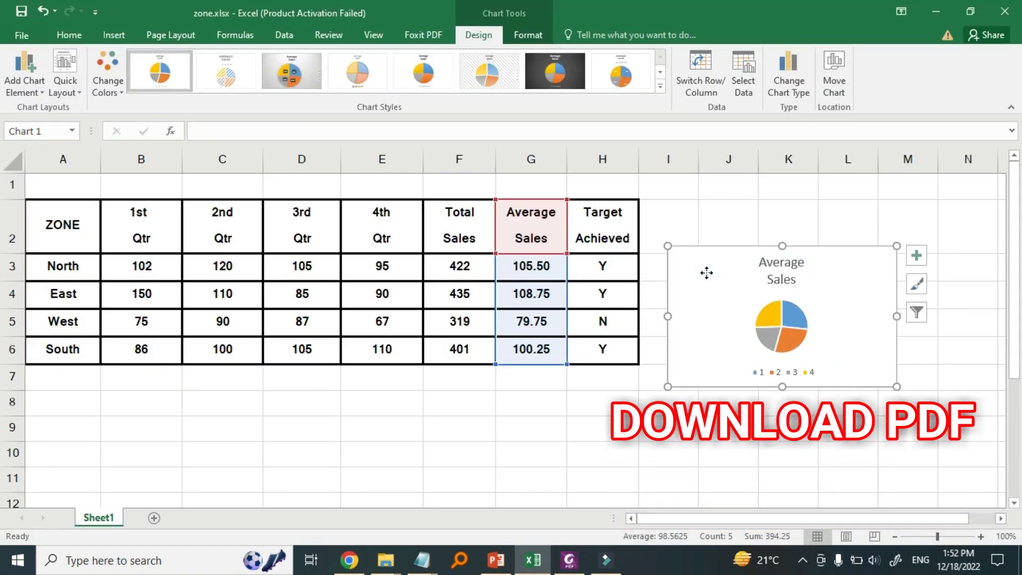
drag(706, 273, 703, 235)
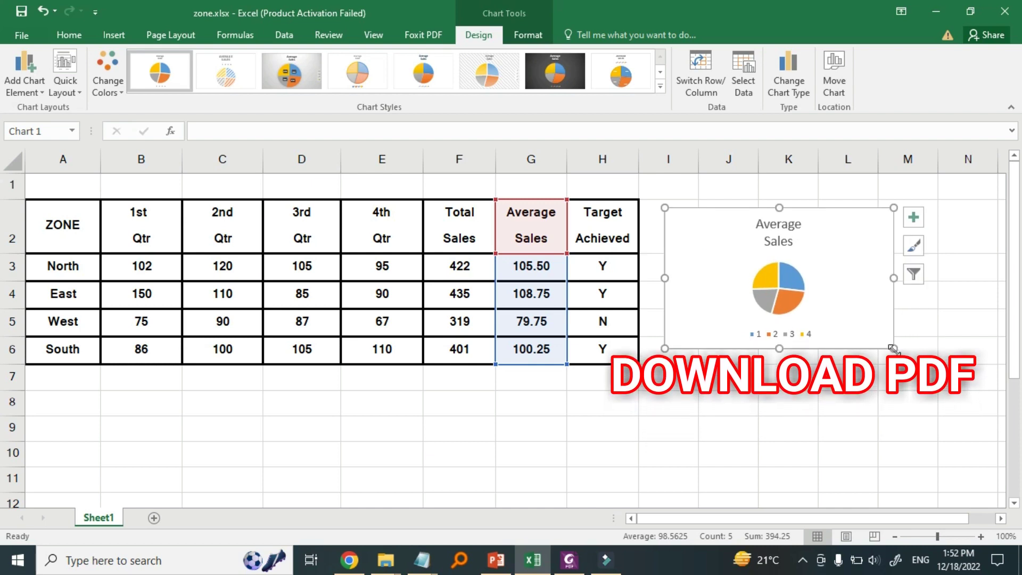
drag(893, 349, 926, 368)
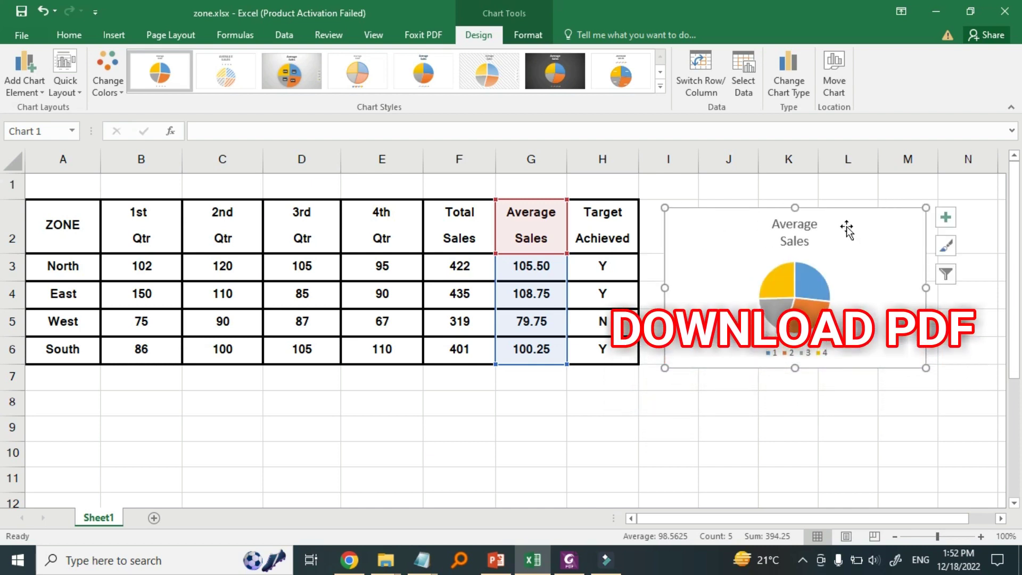
drag(926, 207, 936, 201)
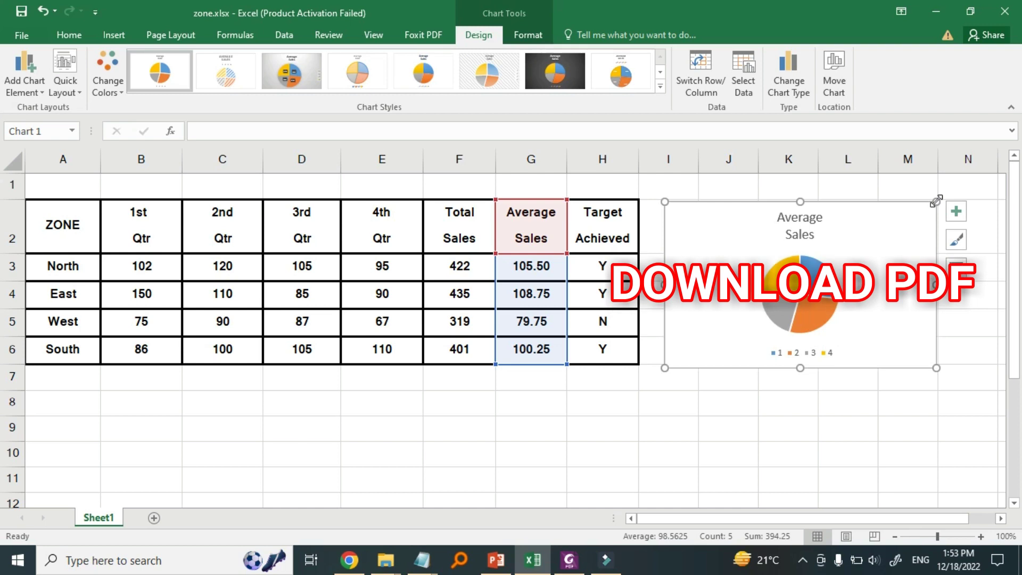
click(549, 413)
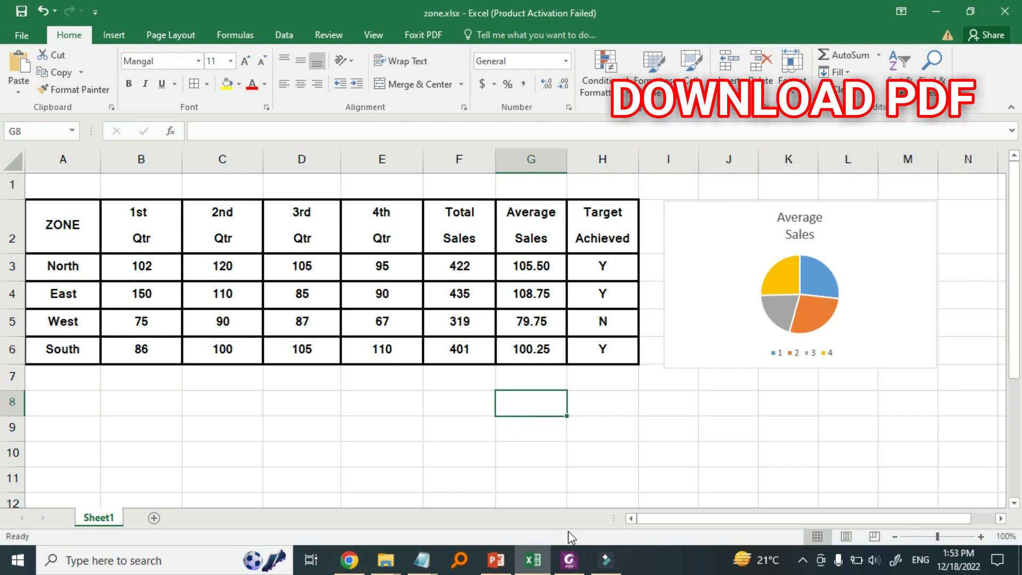
- Switch to the PDF and scroll up to the page 397 formulas exercise
click(569, 560)
scroll(594, 409, up, 5)
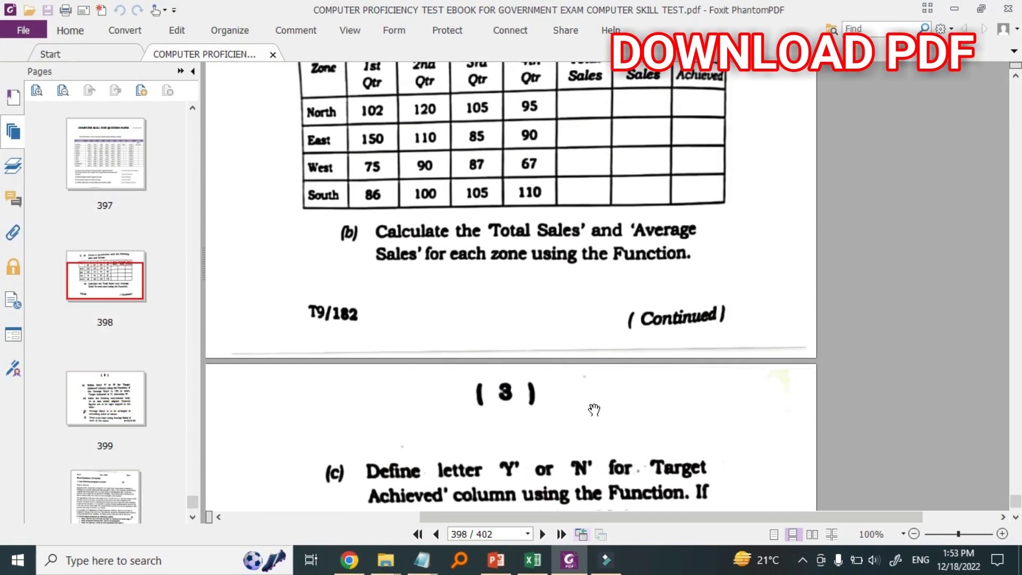
scroll(594, 409, up, 5)
scroll(594, 409, up, 5)
scroll(594, 410, up, 1)
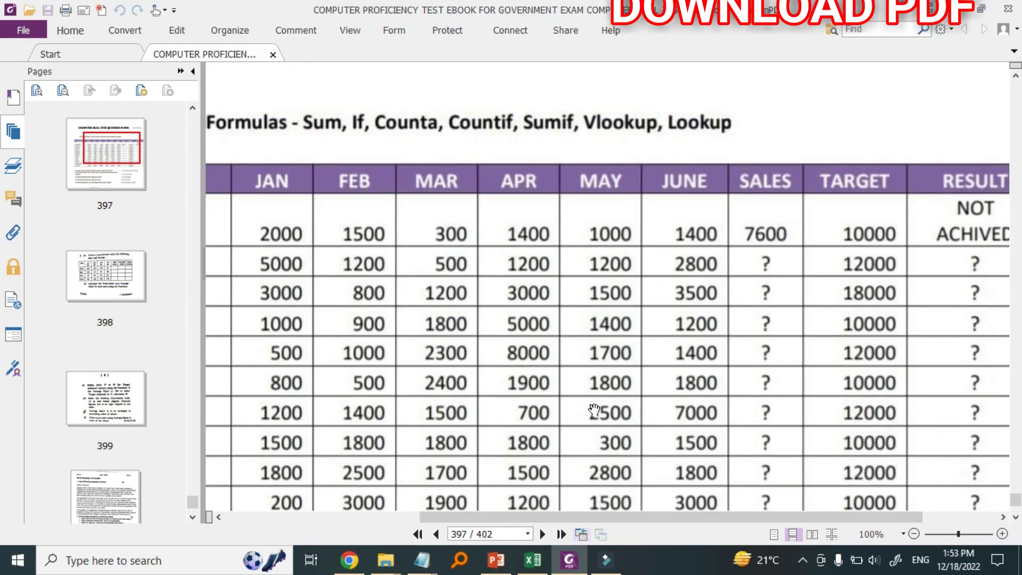